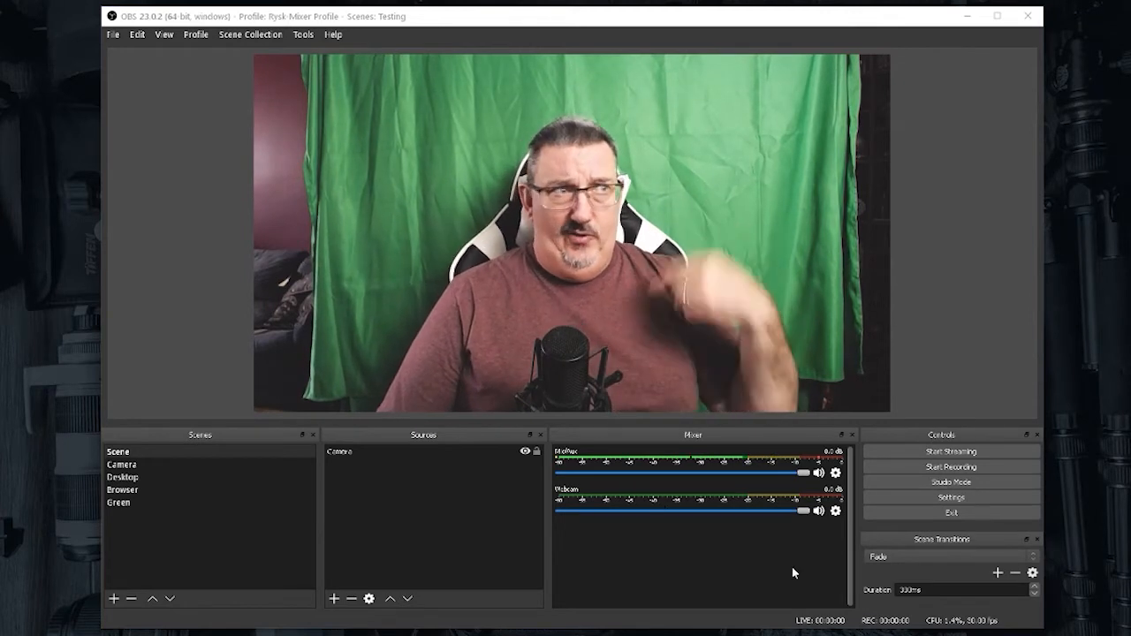
click(710, 253)
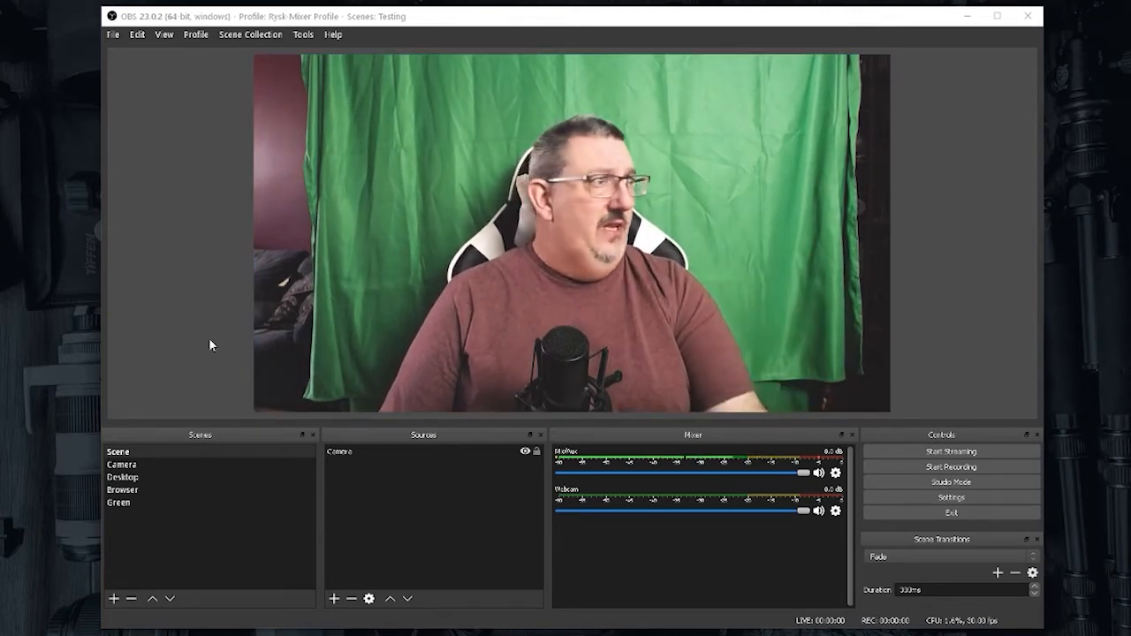
click(446, 452)
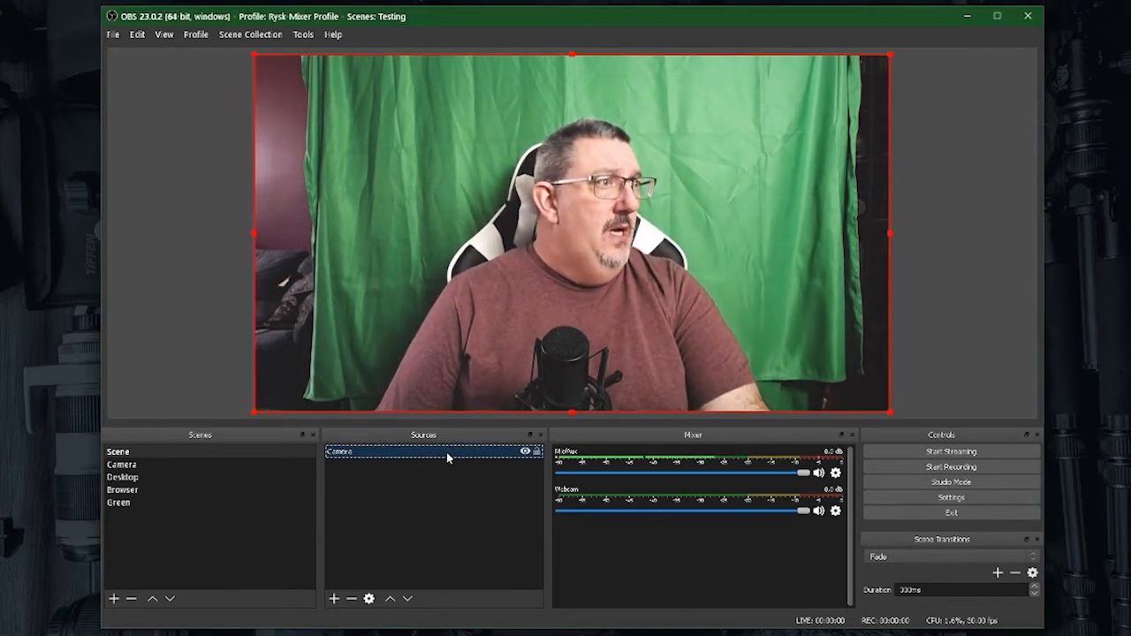
right_click(373, 453)
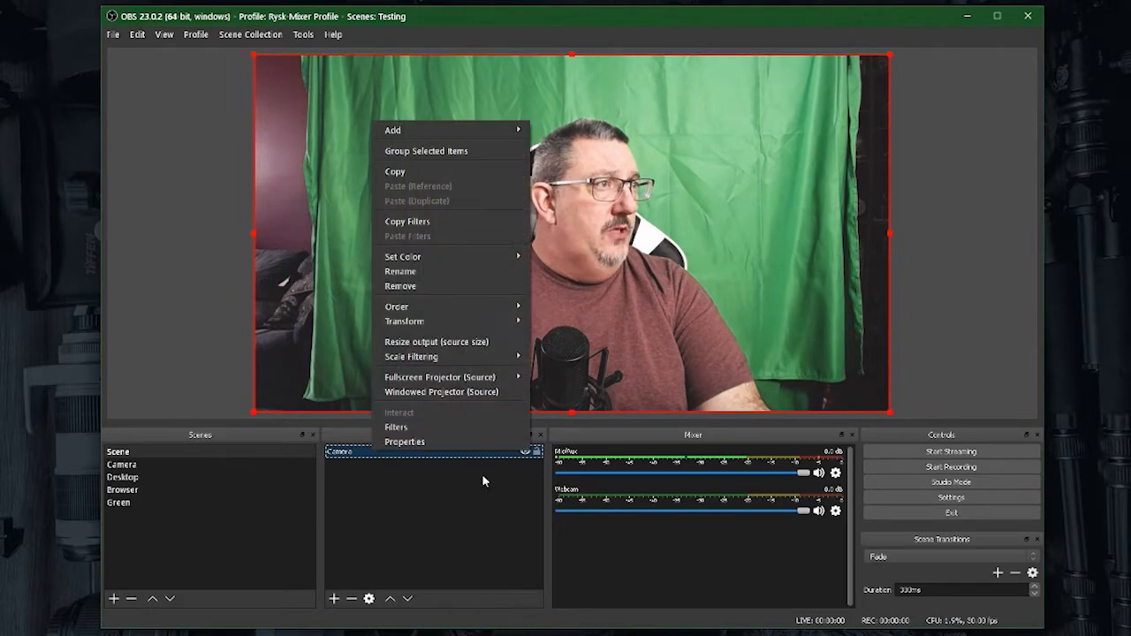
click(417, 444)
click(770, 552)
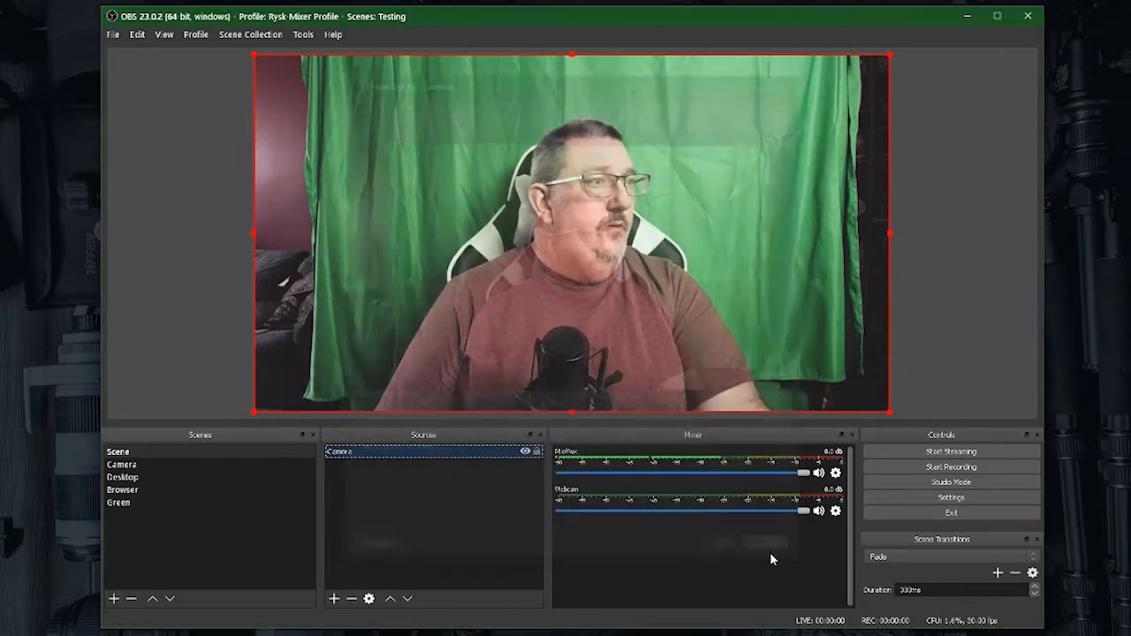
In the Camera scene, configure the Webcam source's video settings with a camera zoom of 146 and accept the properties
click(142, 466)
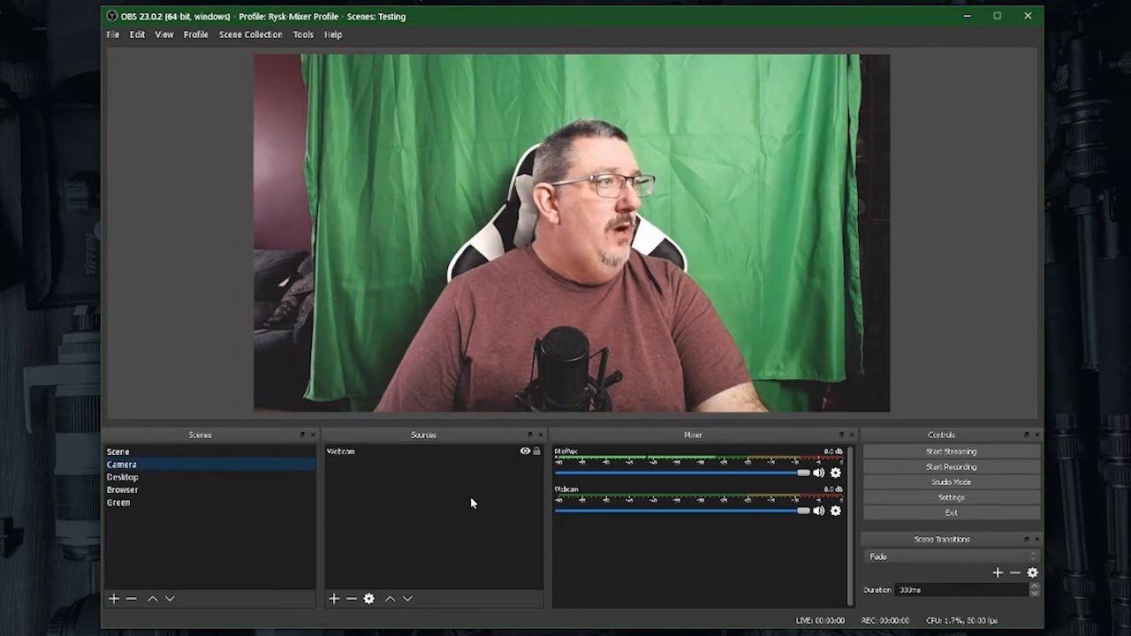
right_click(421, 450)
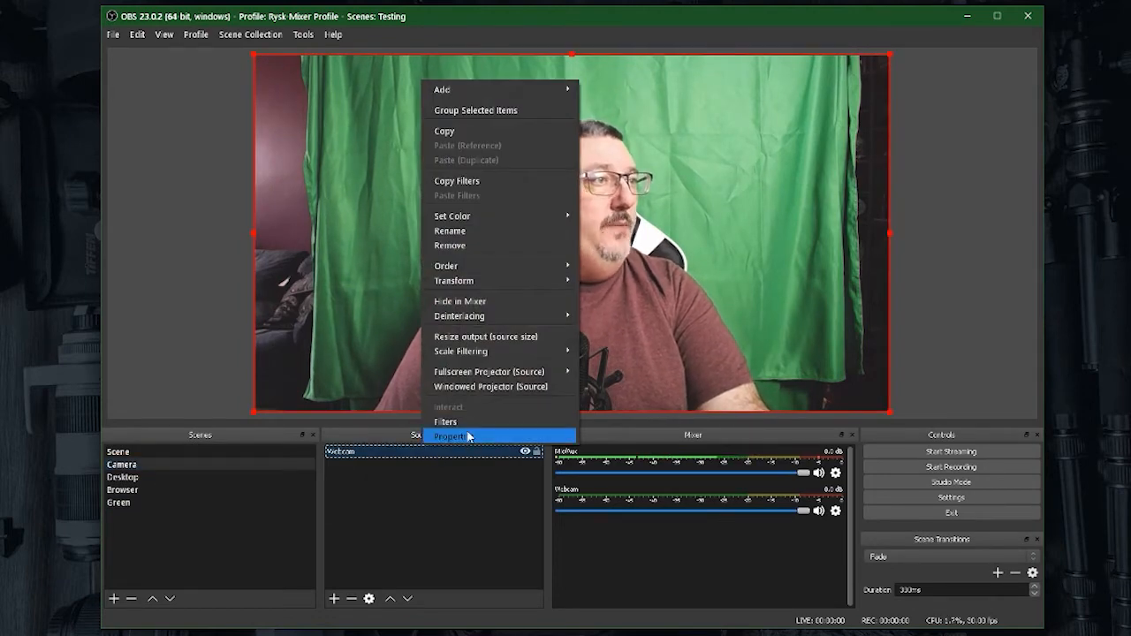
click(459, 437)
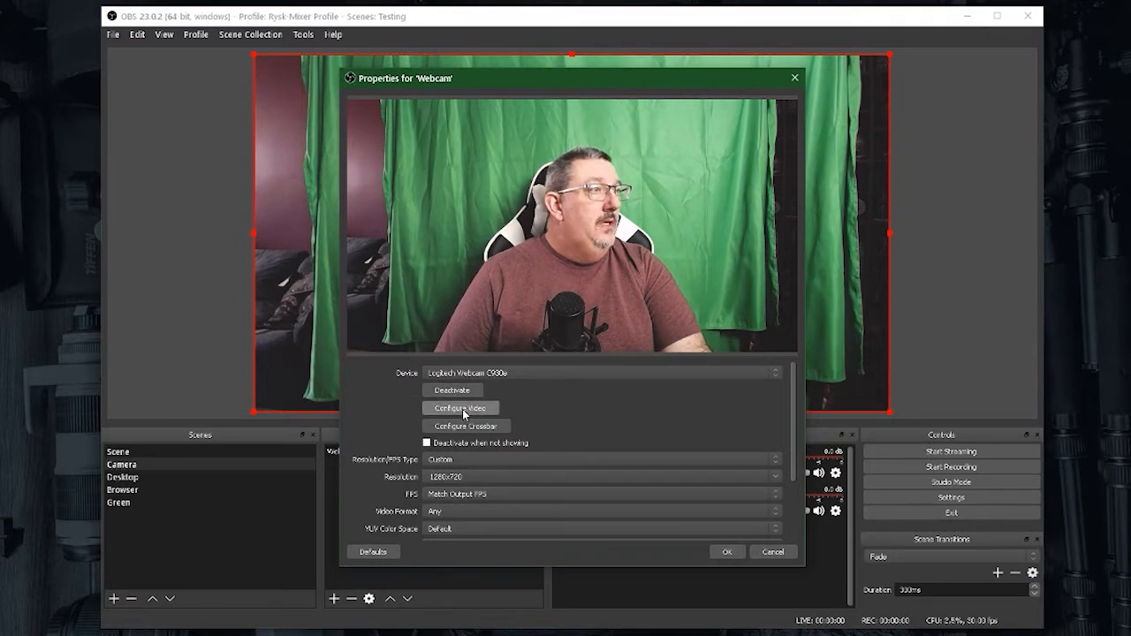
click(461, 409)
drag(1130, 184, 798, 235)
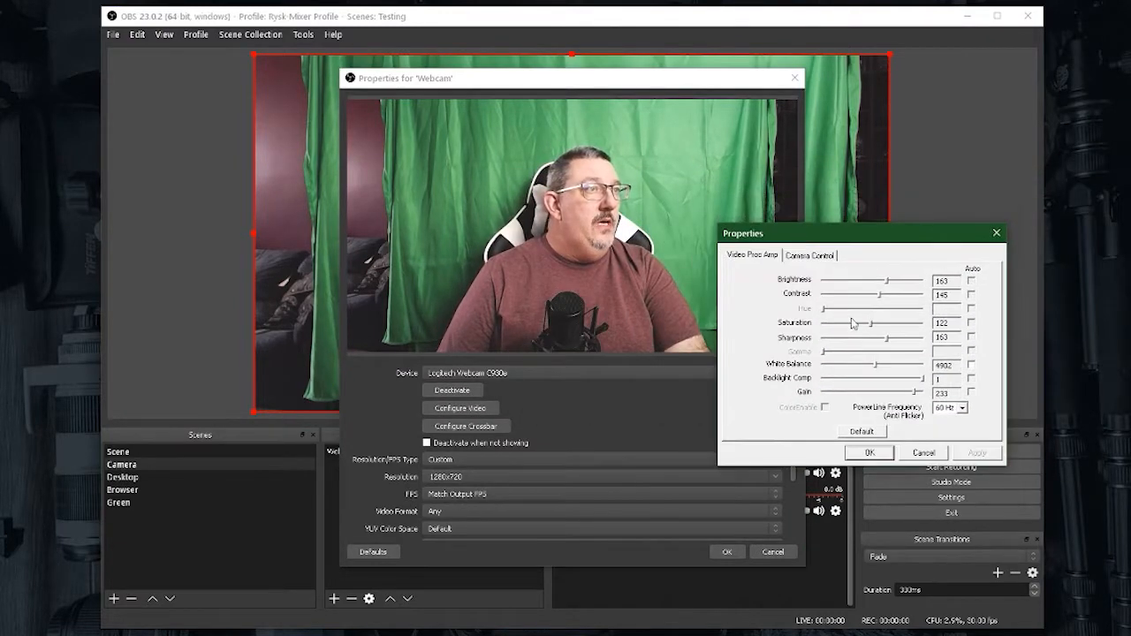
click(811, 256)
drag(813, 291, 822, 290)
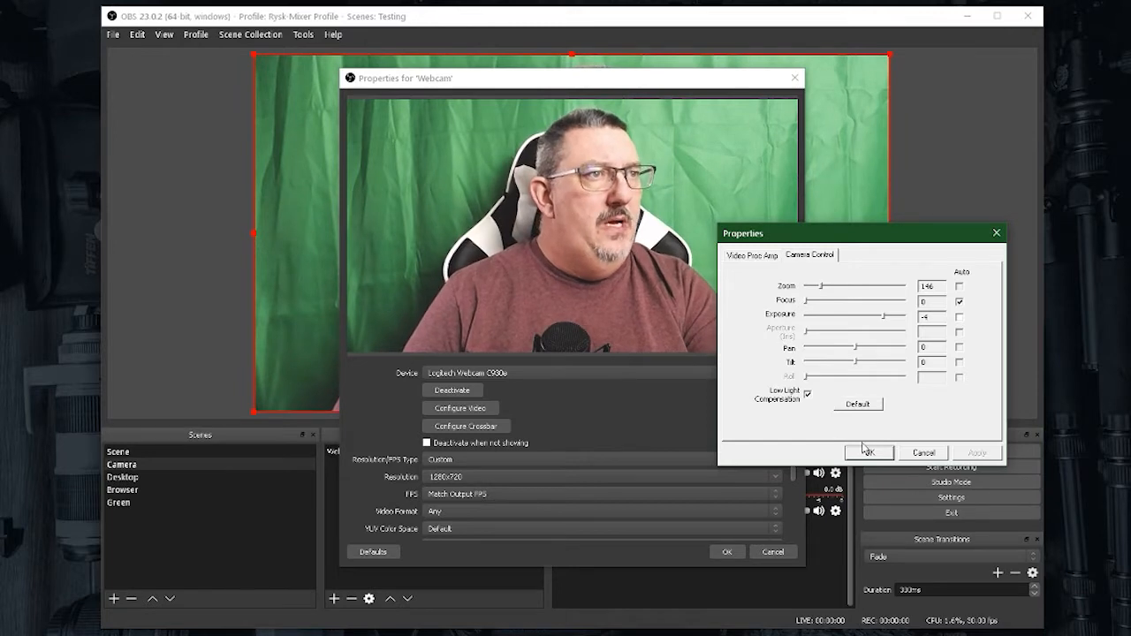
click(869, 453)
click(727, 551)
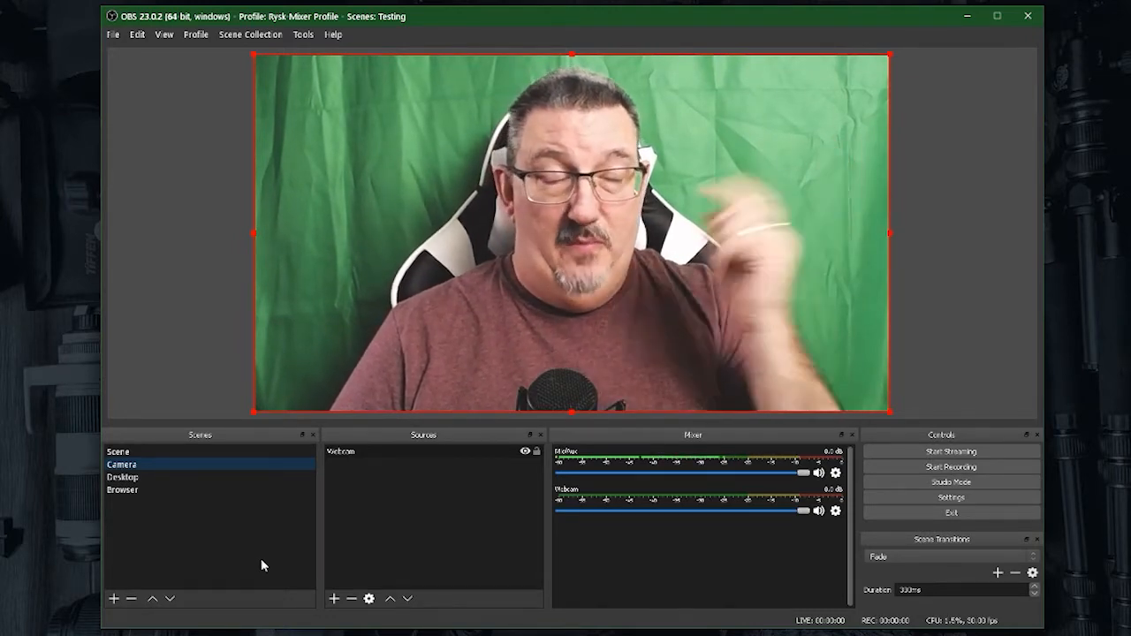
Create a new scene named Green and add the existing Camera scene to it as a source
click(114, 598)
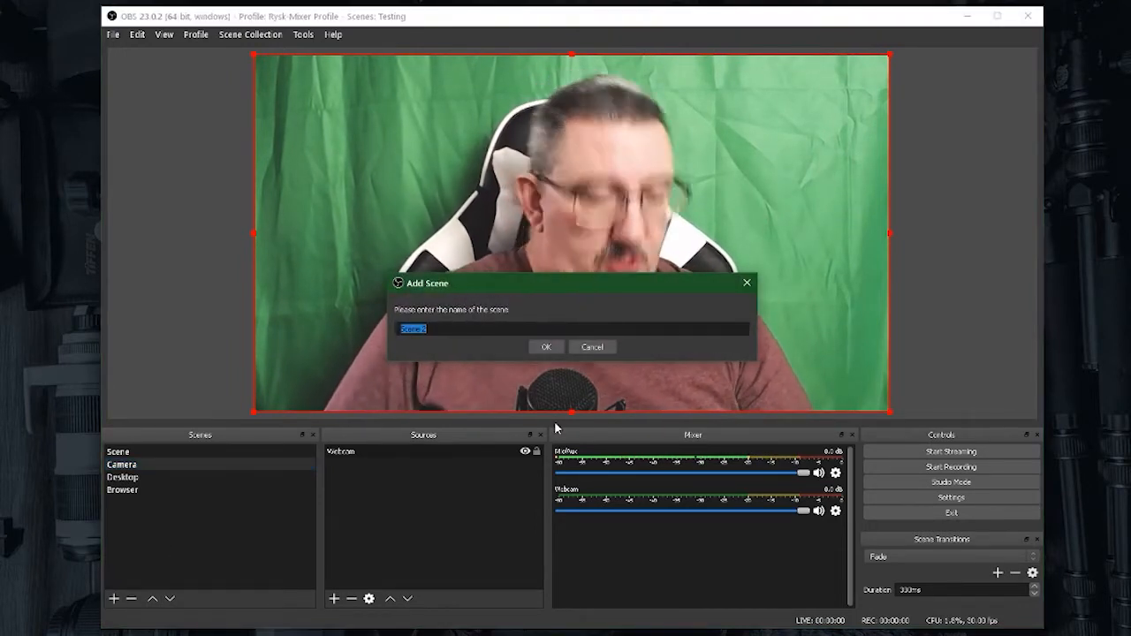
text(Green)
key(Return)
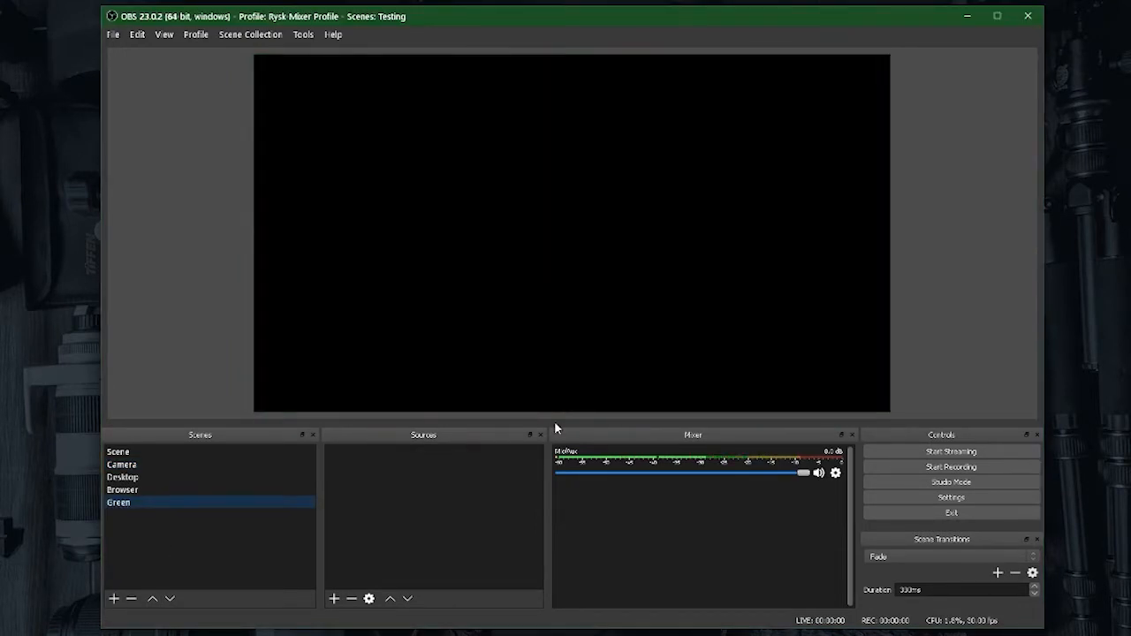
click(334, 599)
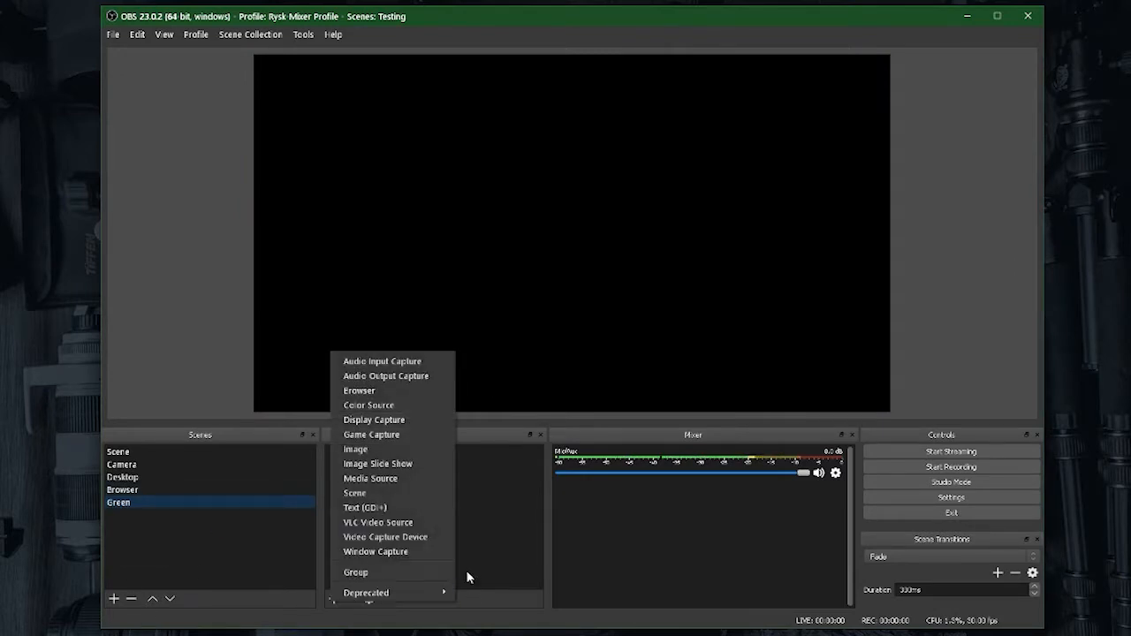
click(382, 493)
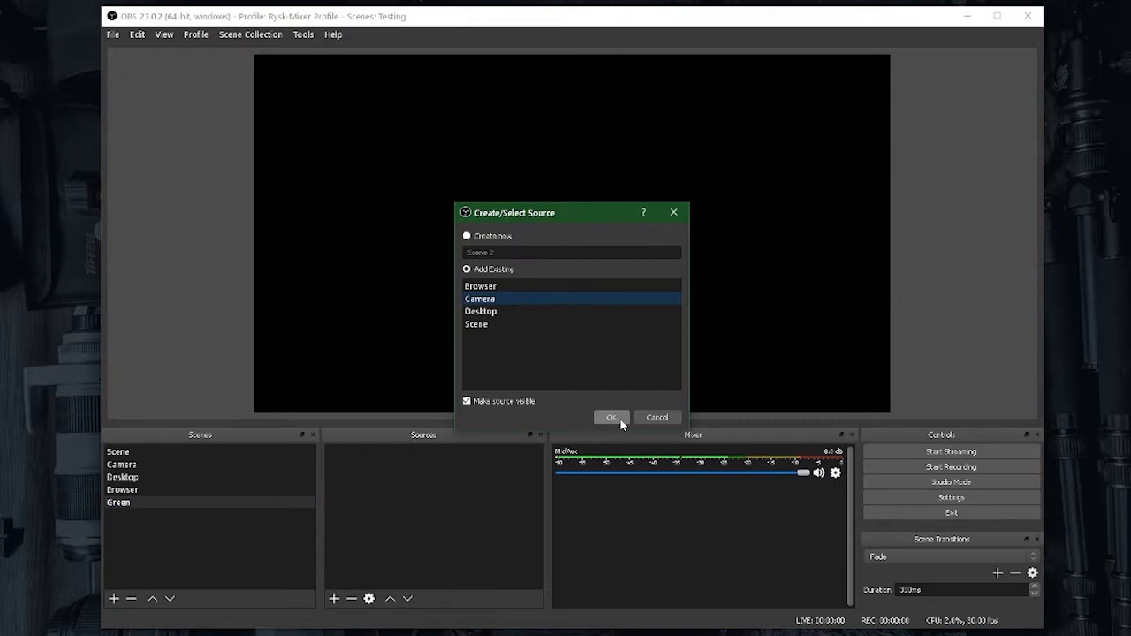
click(620, 422)
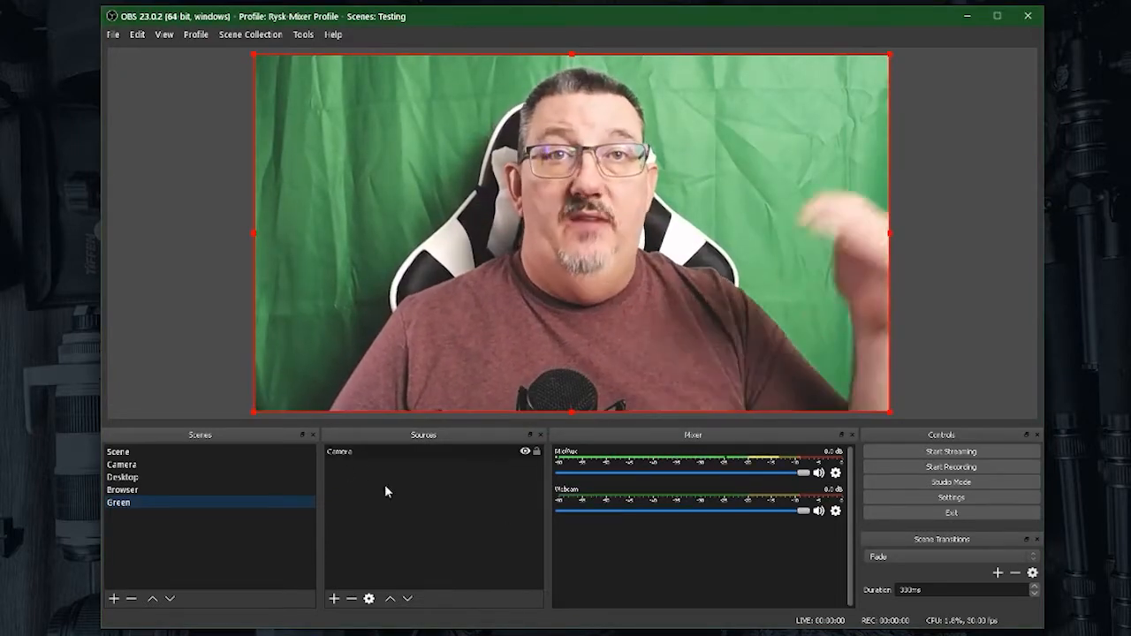
Add the existing Green scene as a source in the scene named Scene, above its Camera source
click(119, 465)
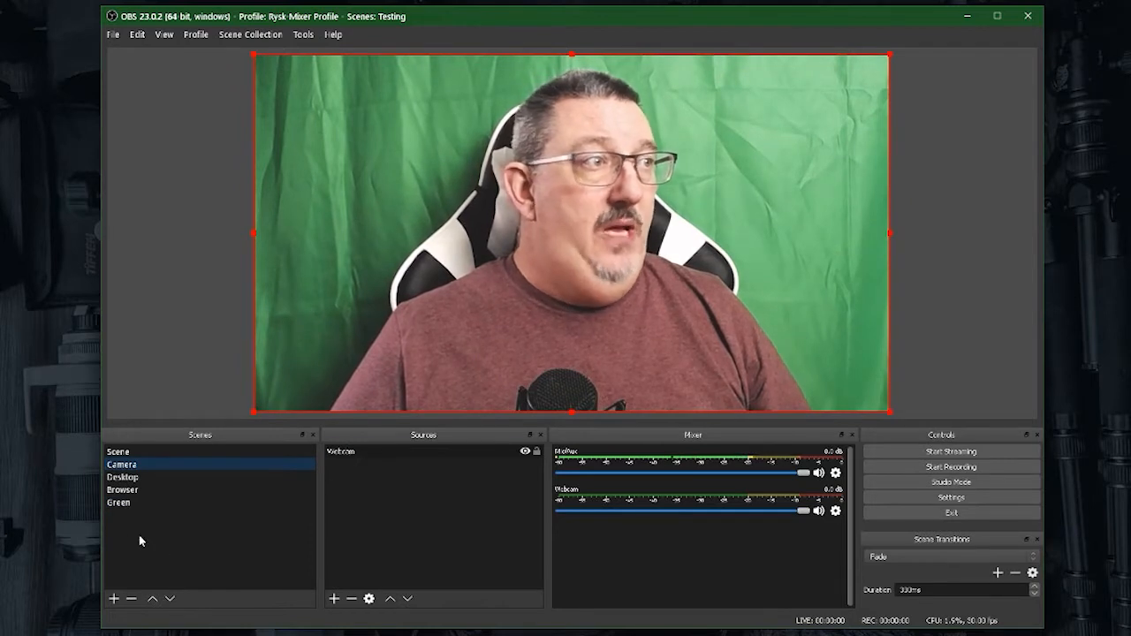
click(133, 503)
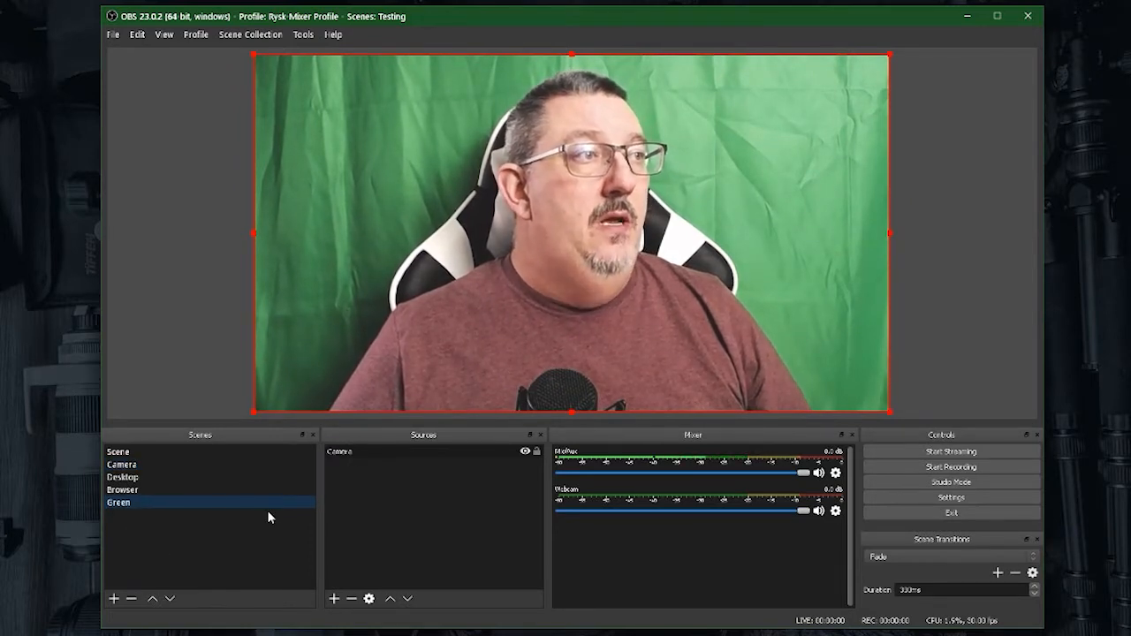
click(130, 452)
click(417, 453)
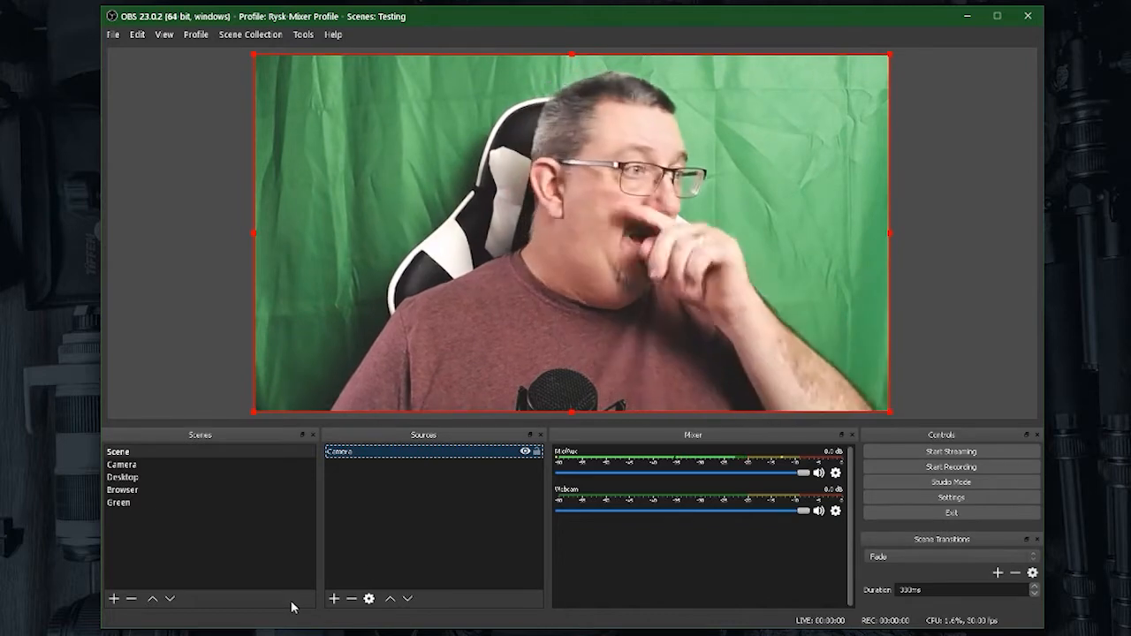
click(334, 598)
click(422, 493)
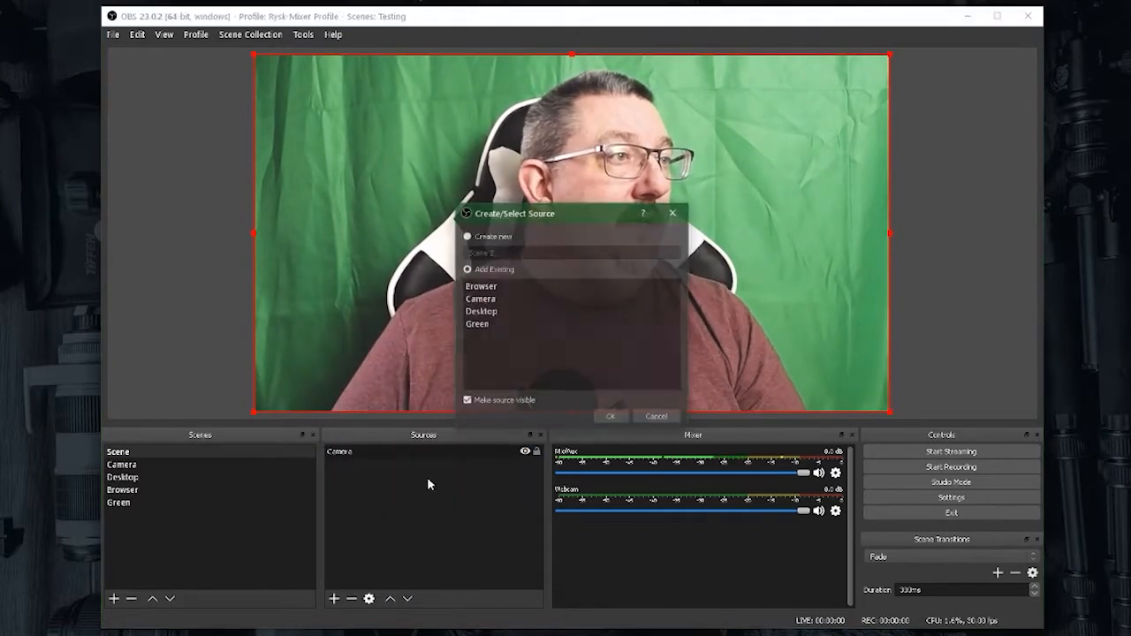
click(606, 417)
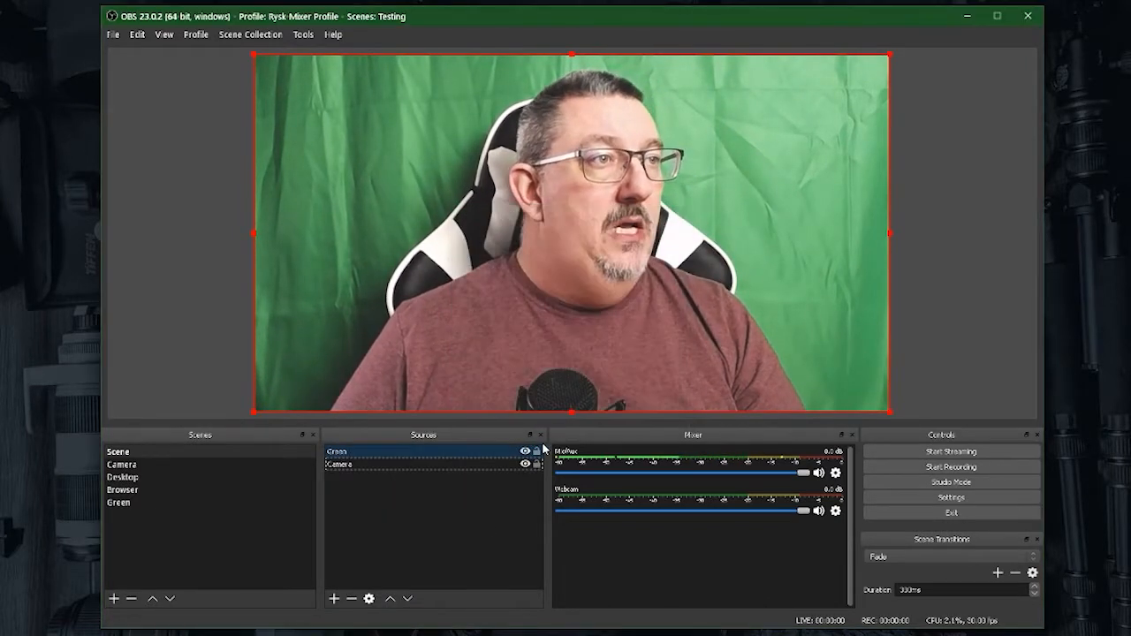
Toggle the visibility of the Green and Camera sources off and on to compare the two
click(452, 492)
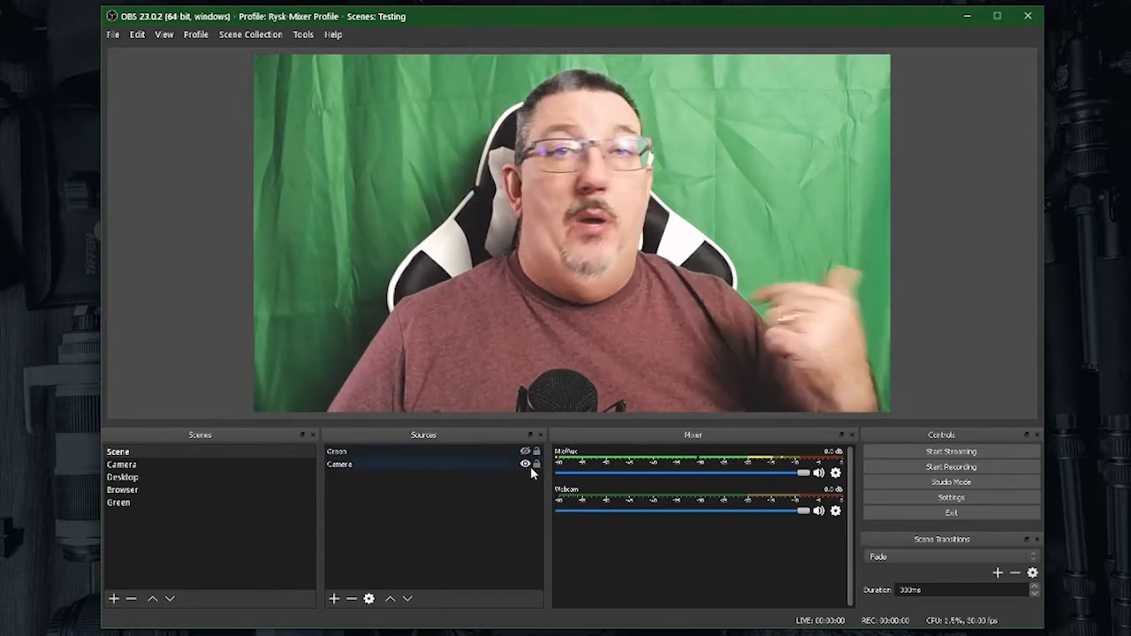
click(525, 453)
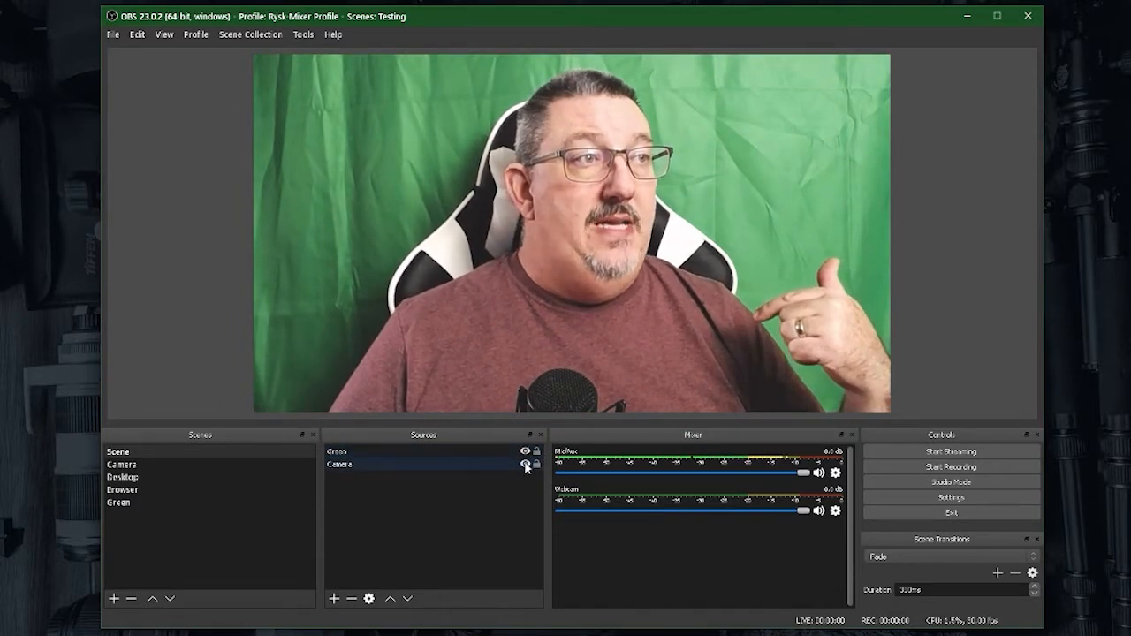
click(527, 465)
click(526, 464)
click(525, 464)
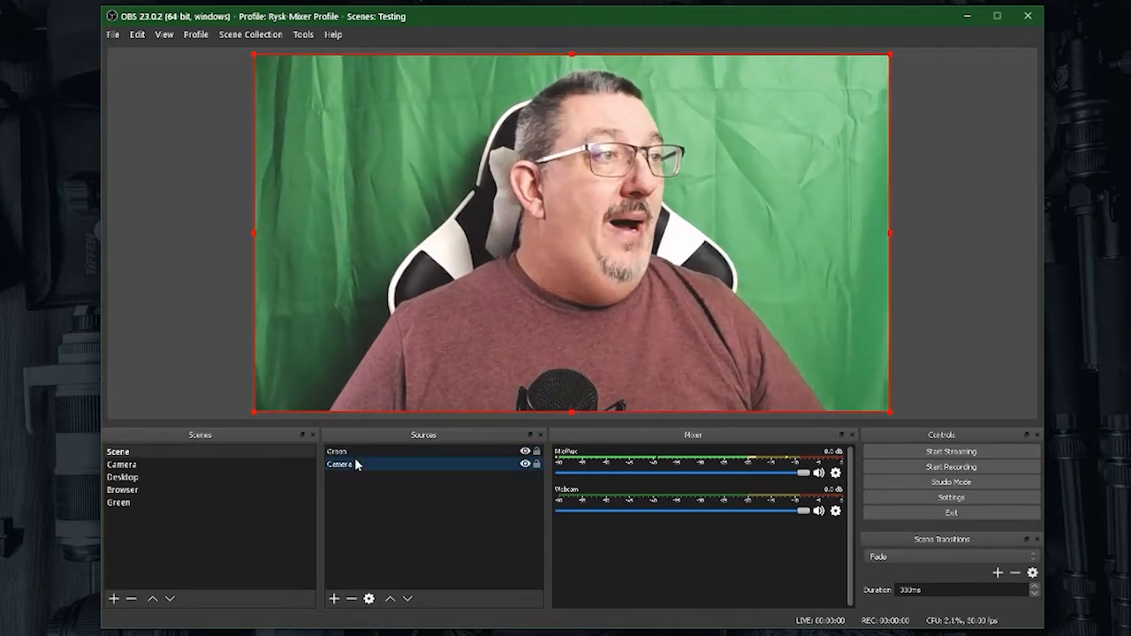
click(147, 505)
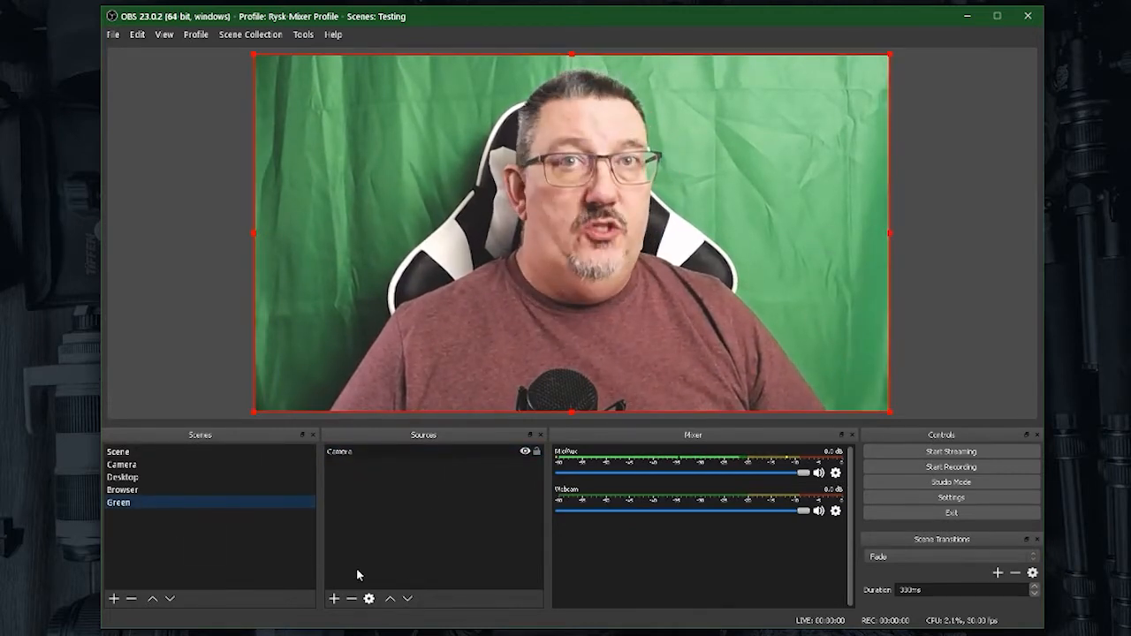
right_click(138, 506)
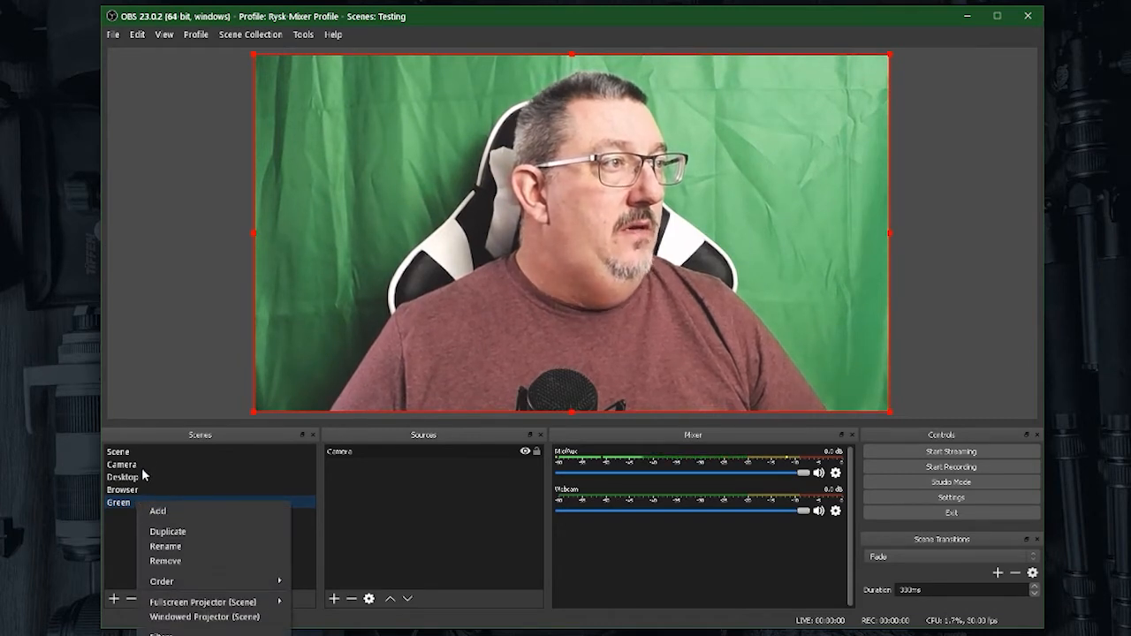
click(143, 474)
click(144, 453)
Add a Chroma Key filter with the default name to the Camera source in the scene named Scene
right_click(377, 466)
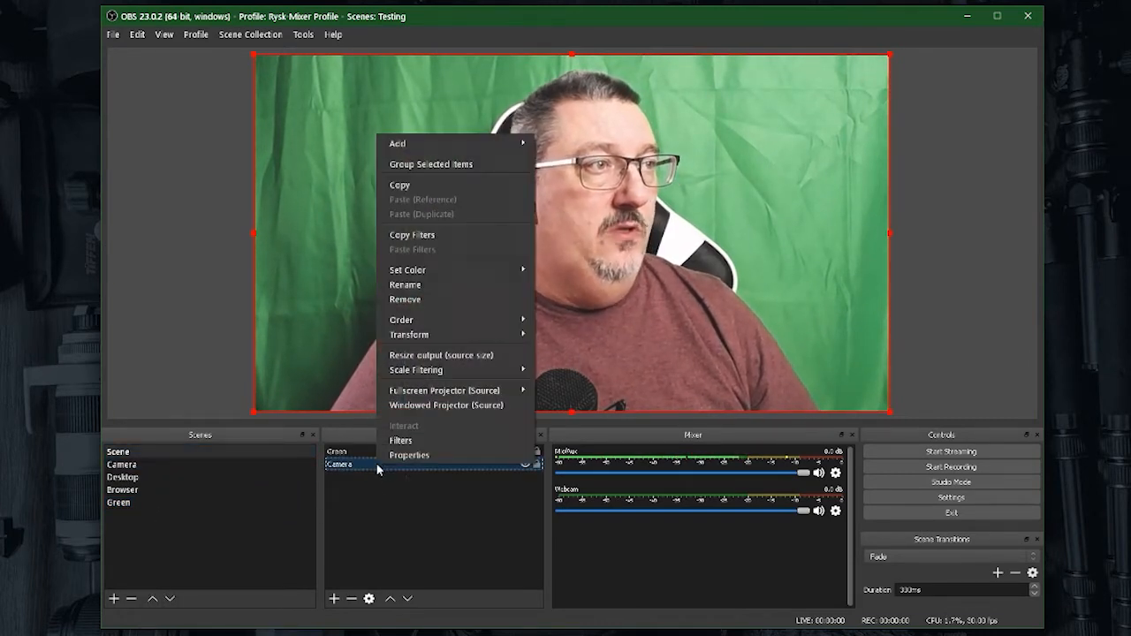
click(423, 440)
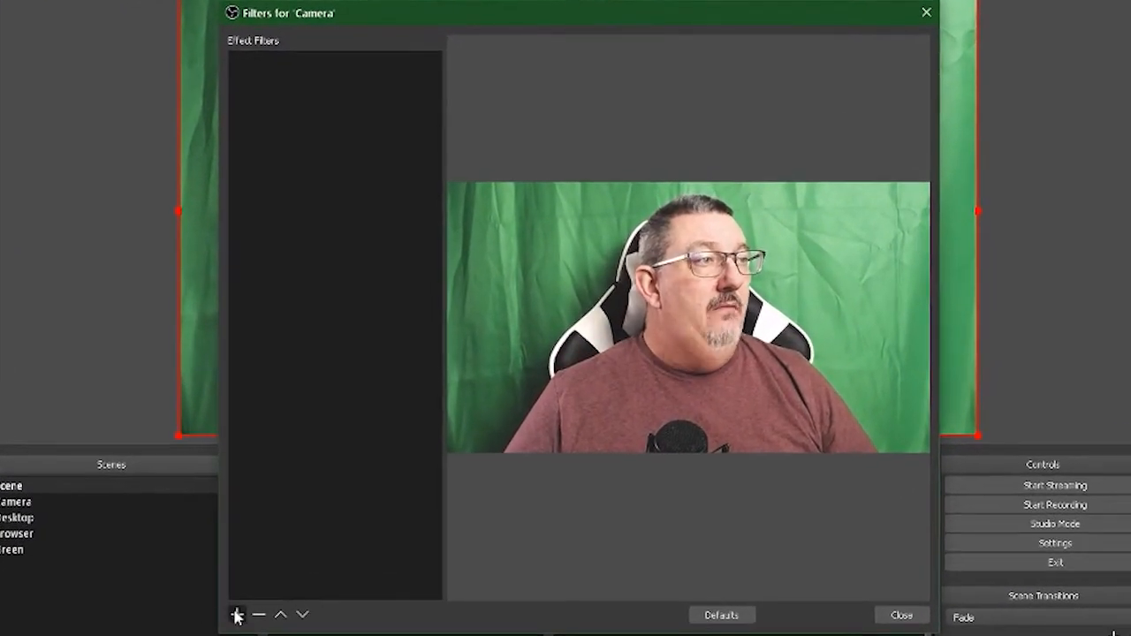
click(237, 616)
click(308, 439)
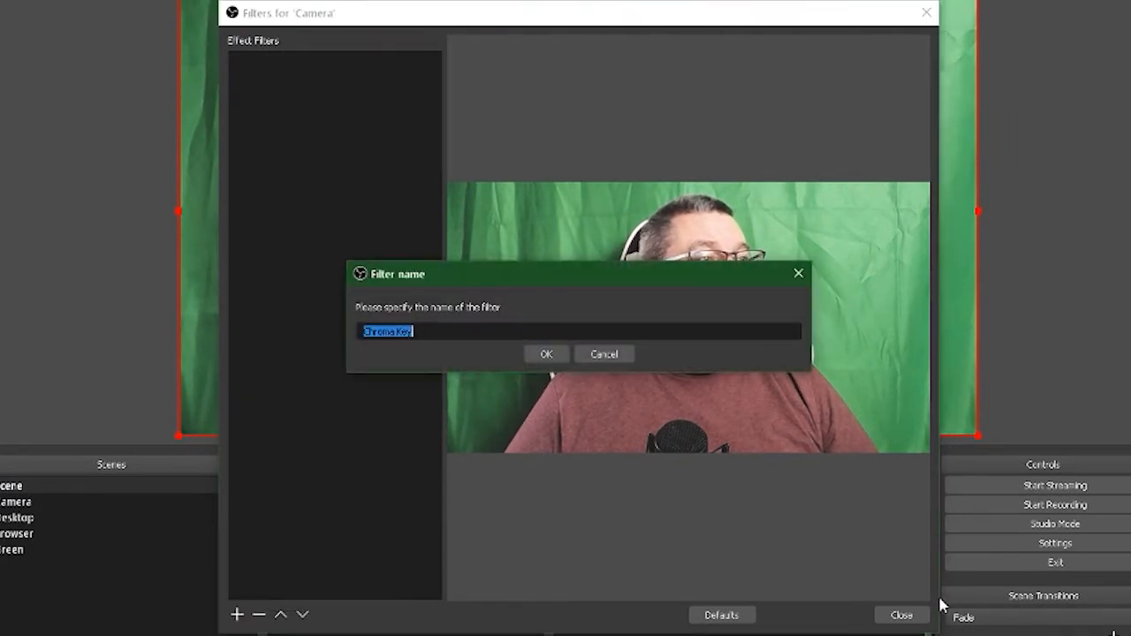
click(547, 354)
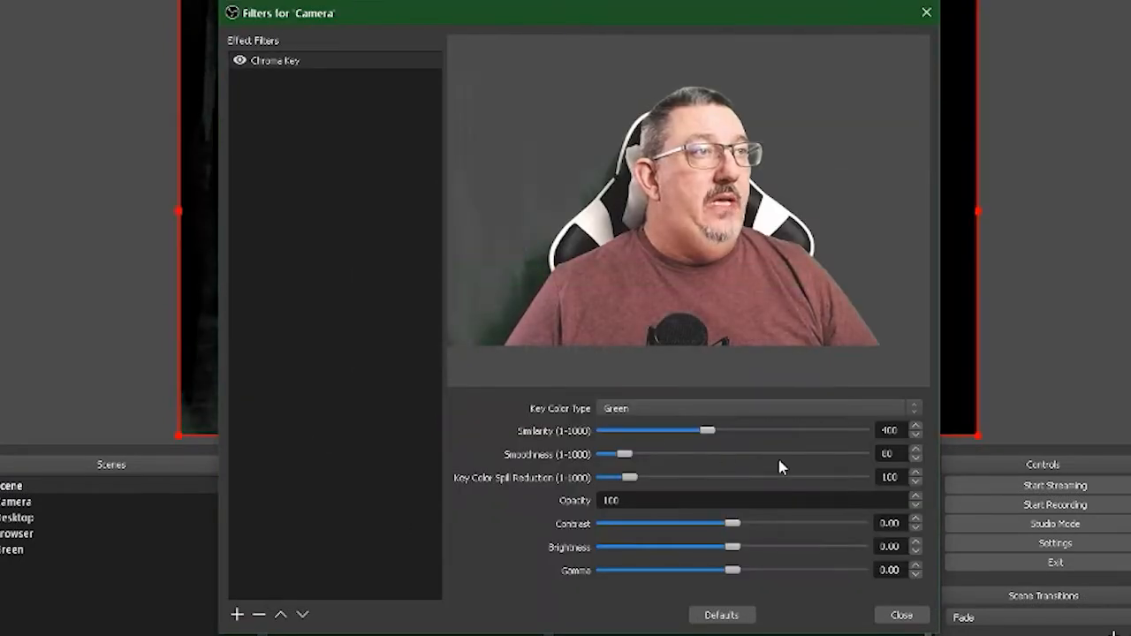
Try Magenta as the Chroma Key filter's key color type and return it to Green
click(766, 410)
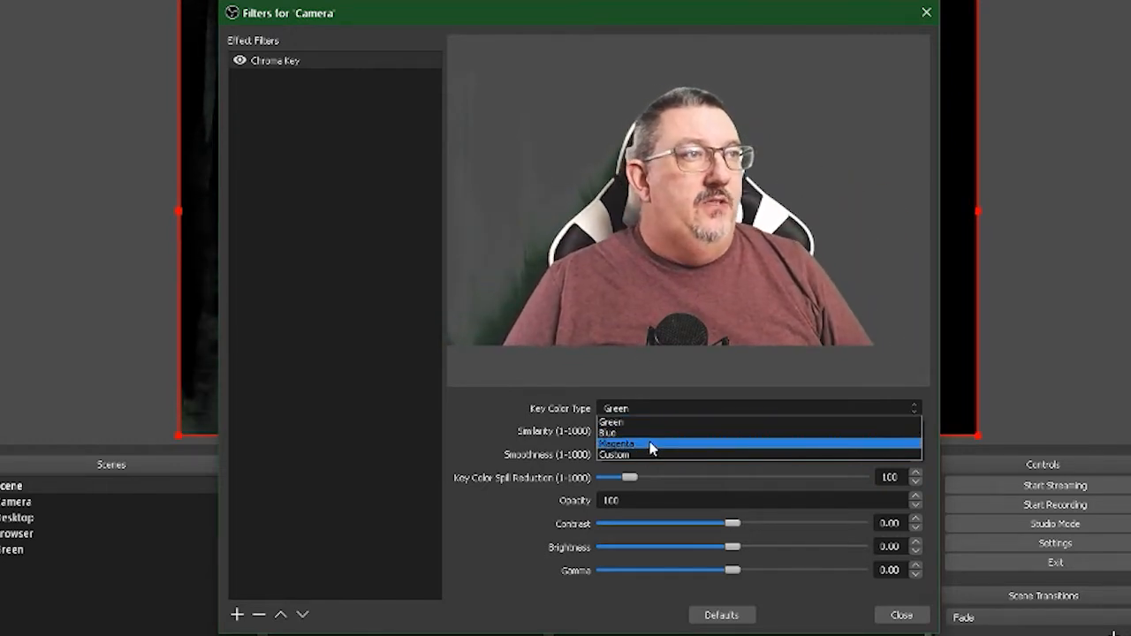
click(651, 444)
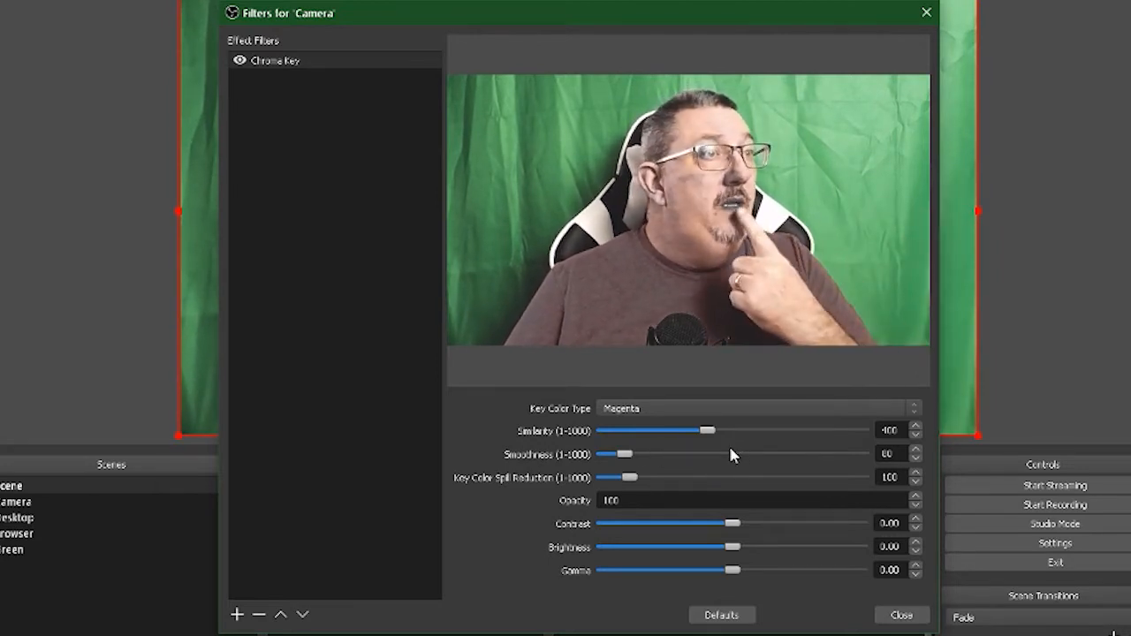
click(681, 409)
click(677, 420)
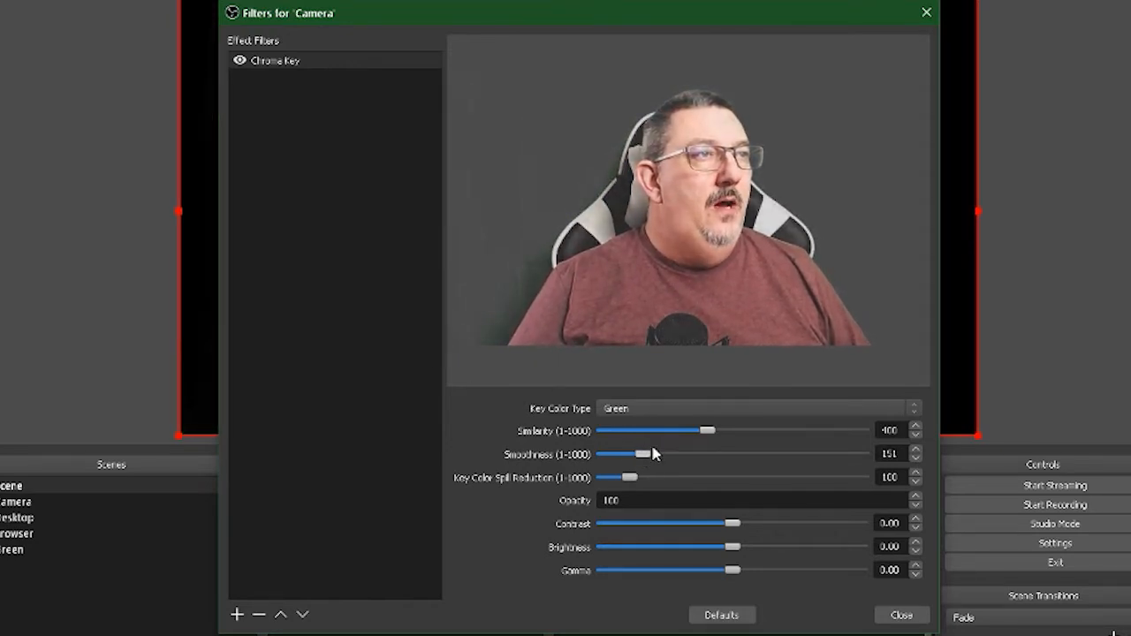
Set the Chroma Key filter's similarity to 418 and smoothness to 102, and close the filter settings
drag(714, 435, 709, 435)
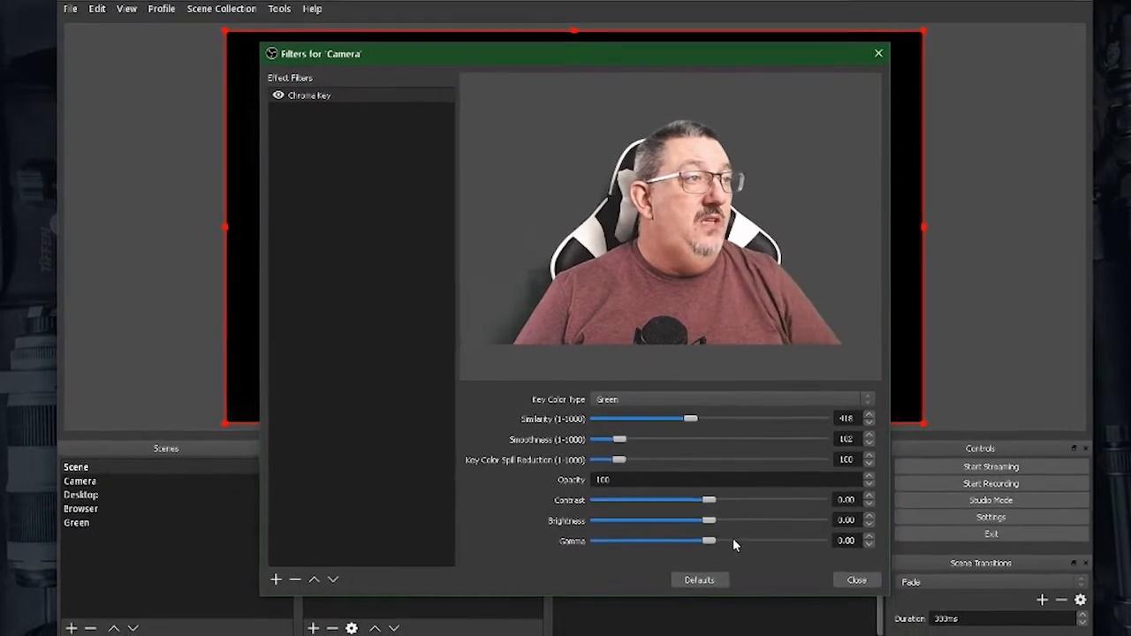
click(856, 579)
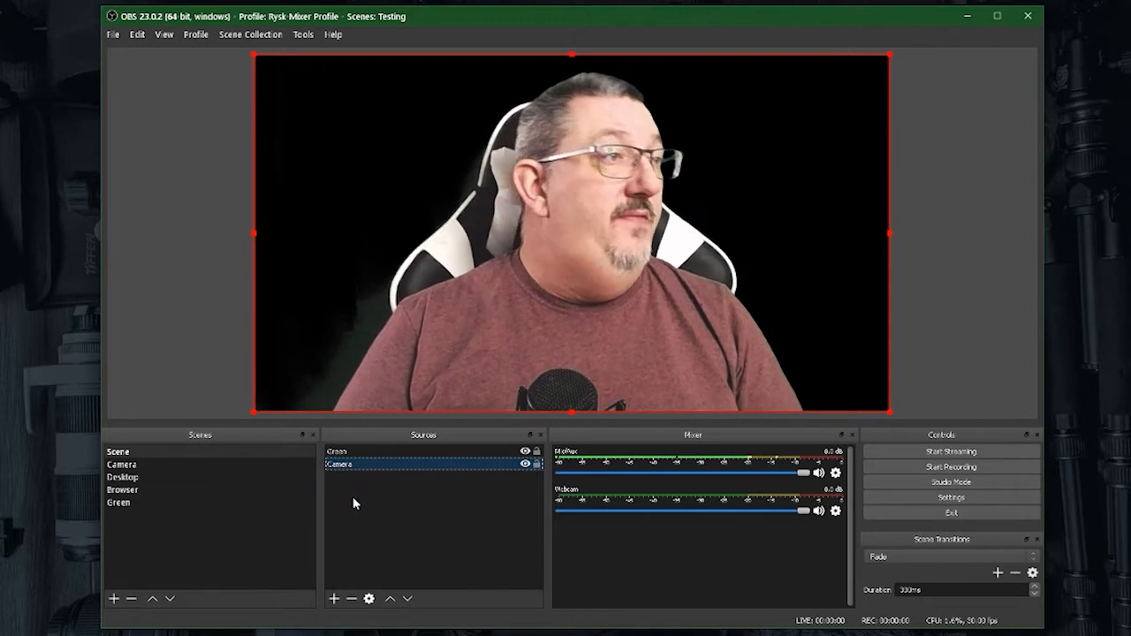
Create a new image source named Background in the scene named Scene
click(377, 510)
click(333, 599)
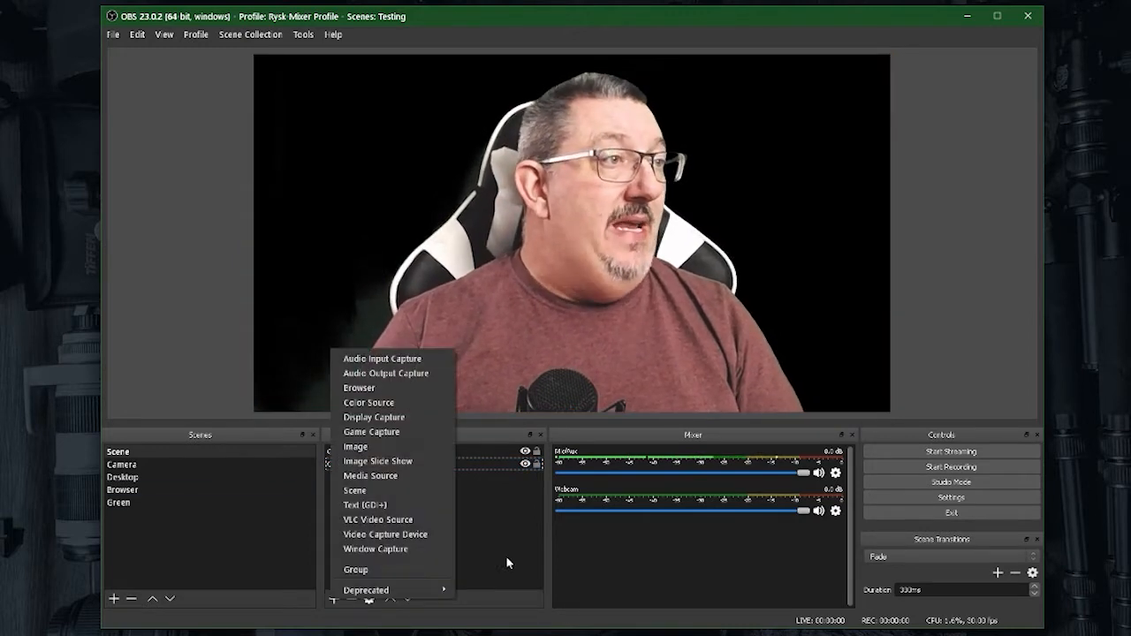
click(396, 447)
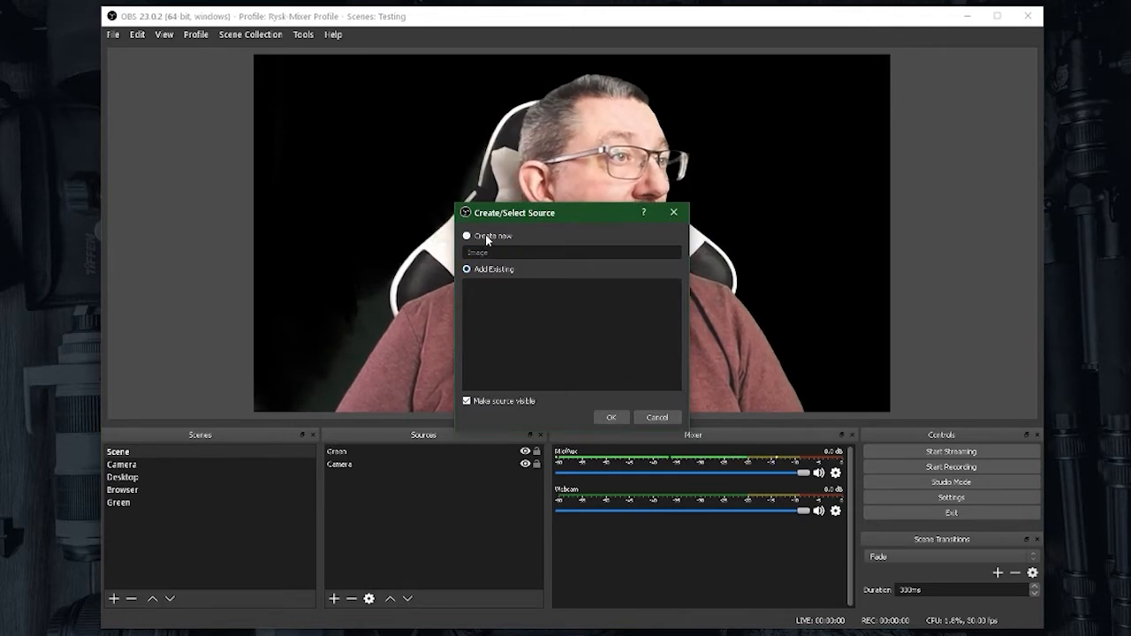
key(ctrl+a)
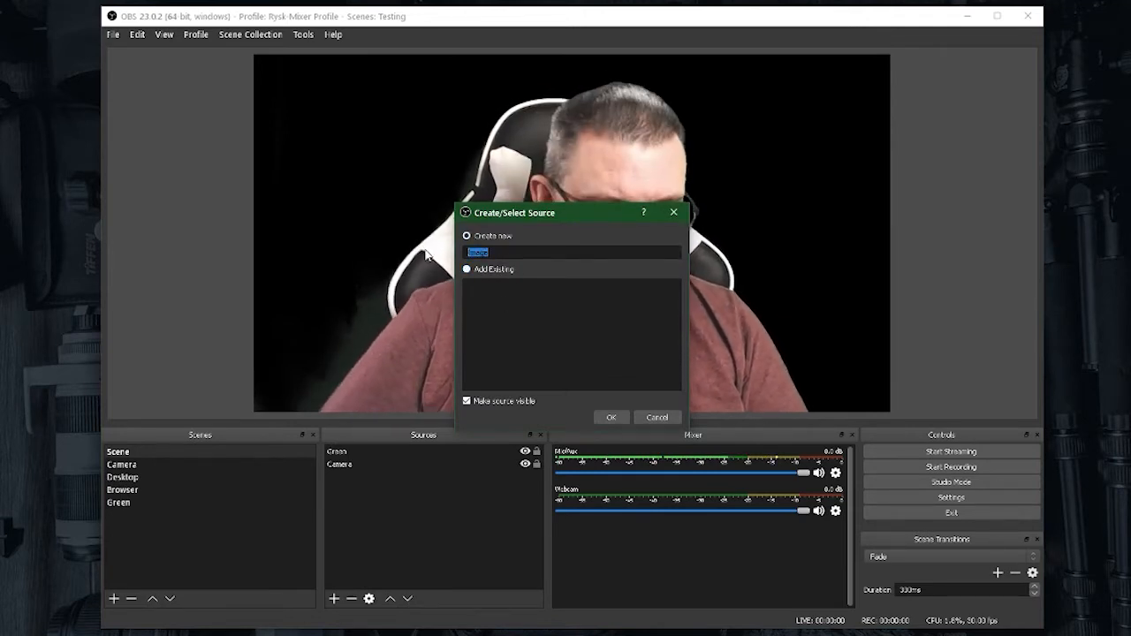
text(Background)
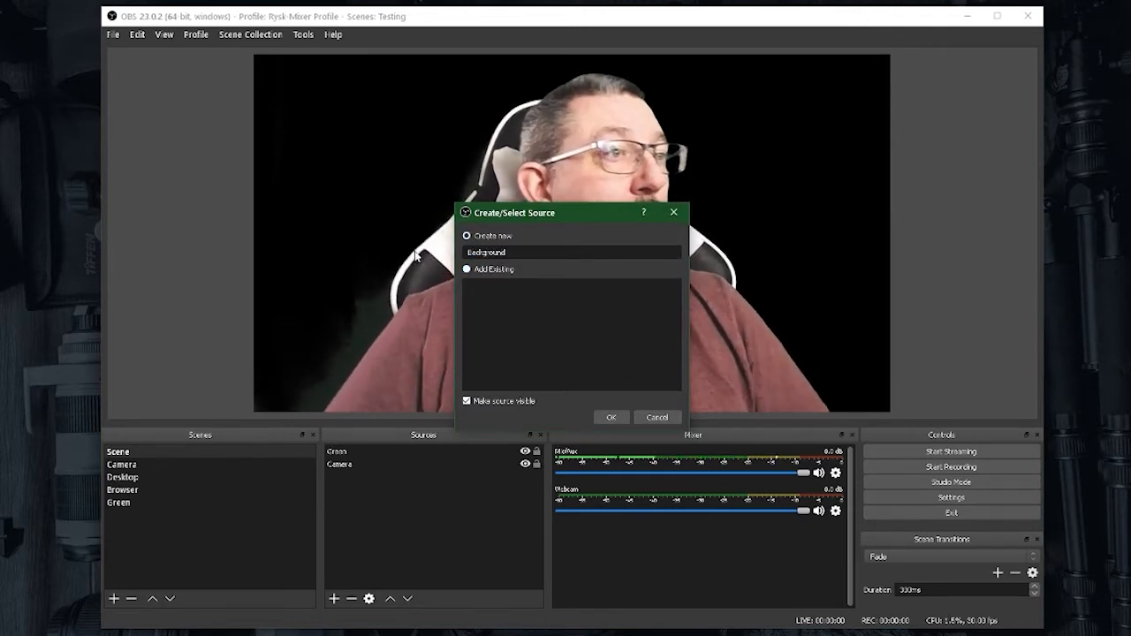
click(611, 417)
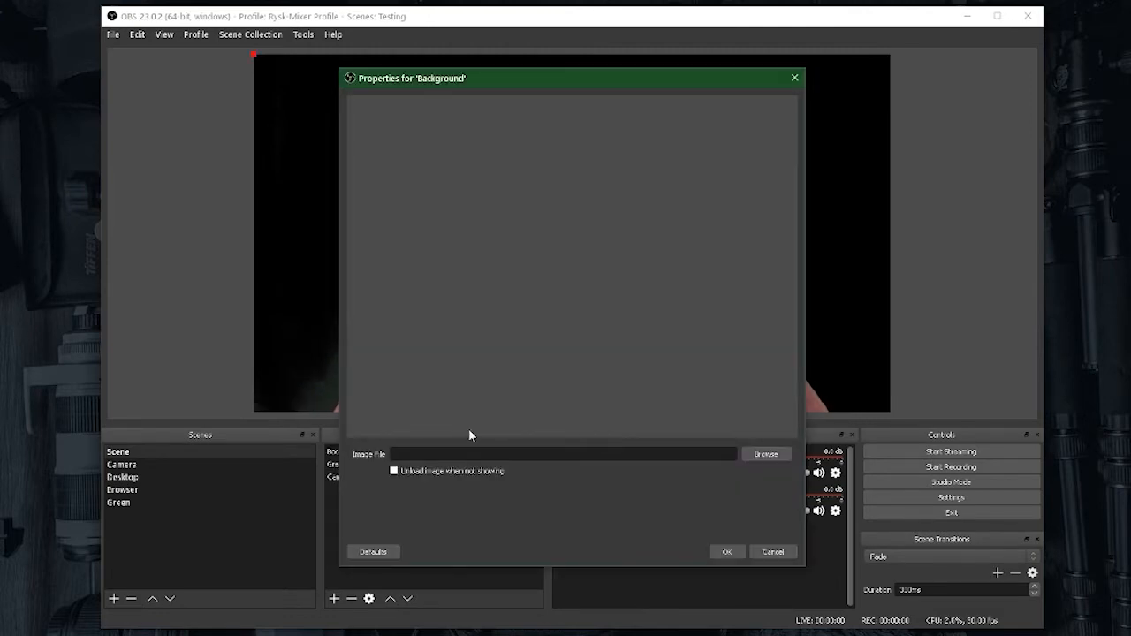
Load Untitled-1.png from E:/OBS/OBS-Assets/Misc into the Background source and move that source below Camera in the source order
click(766, 455)
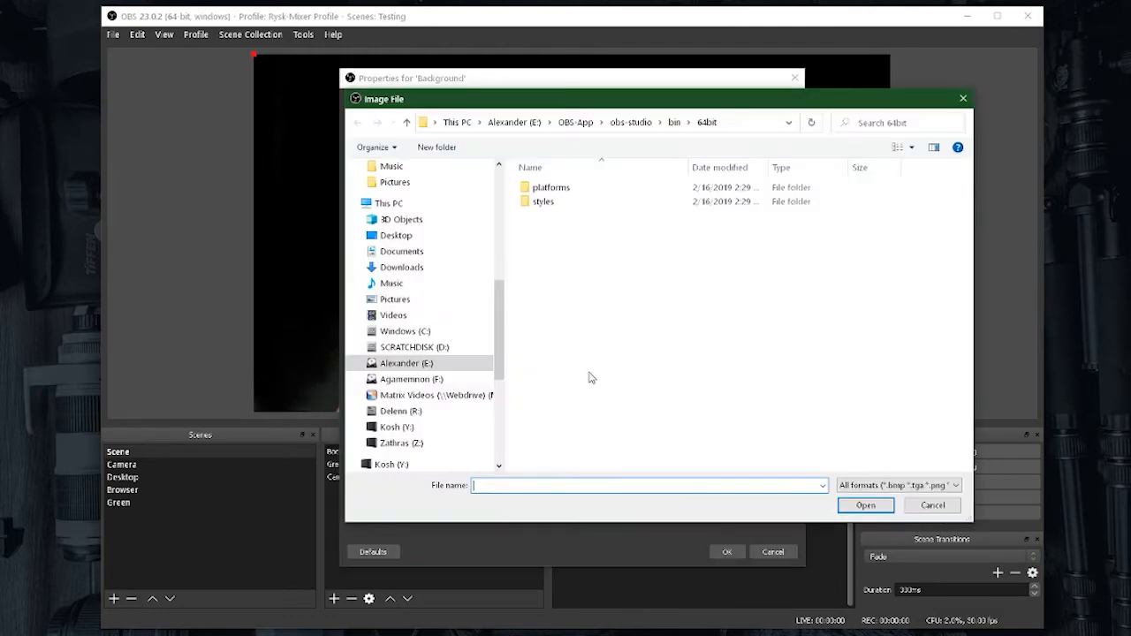
click(413, 368)
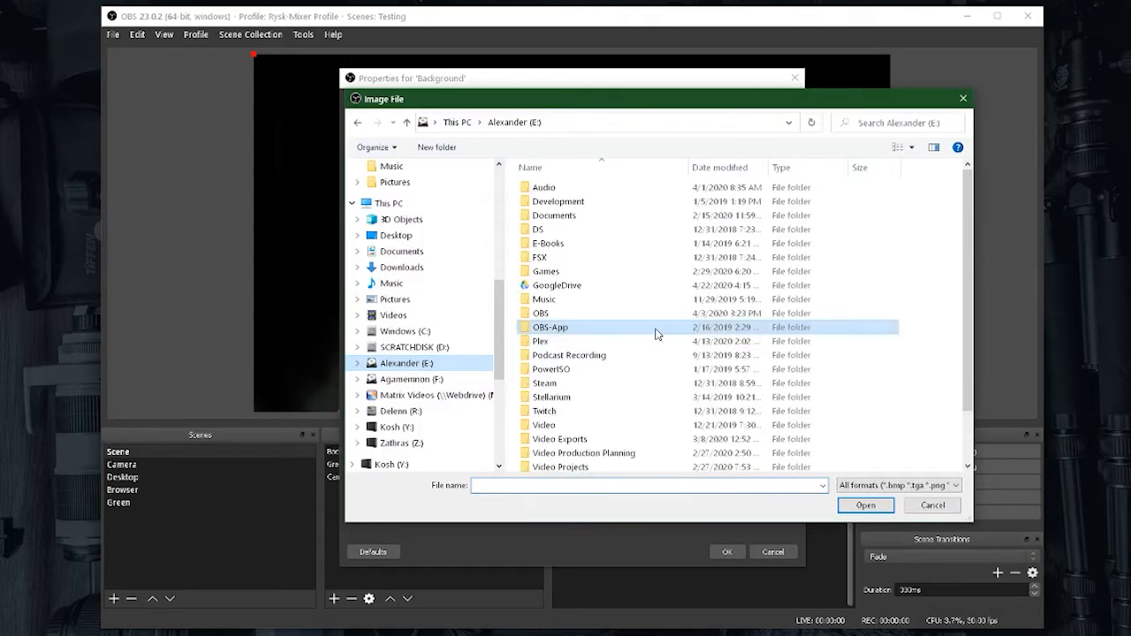
click(574, 314)
double_click(553, 315)
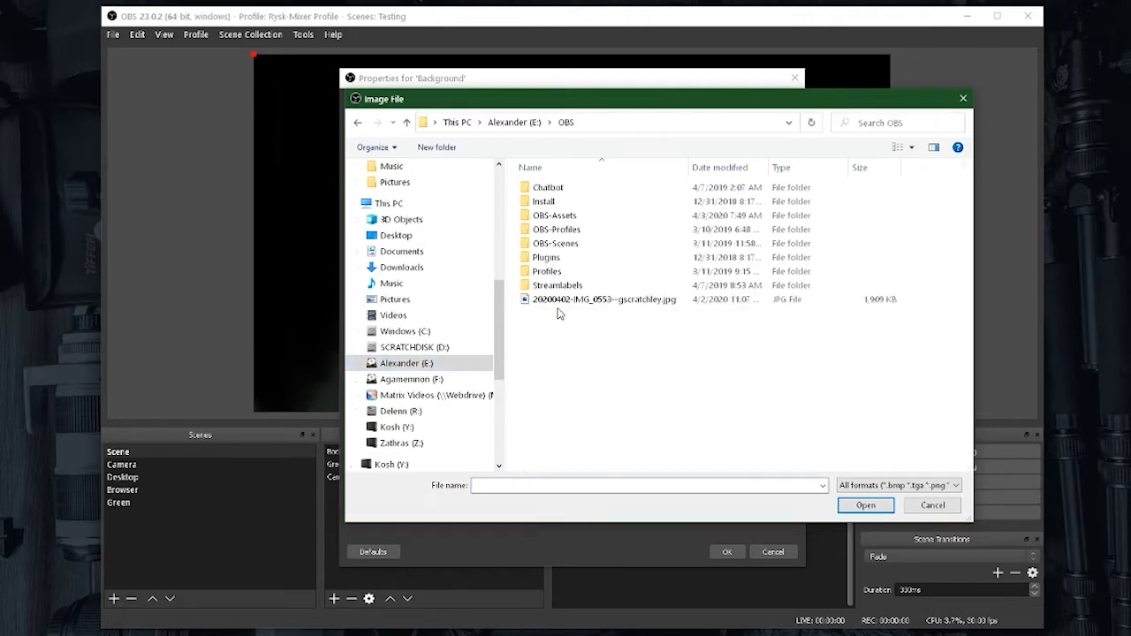
double_click(576, 217)
double_click(545, 203)
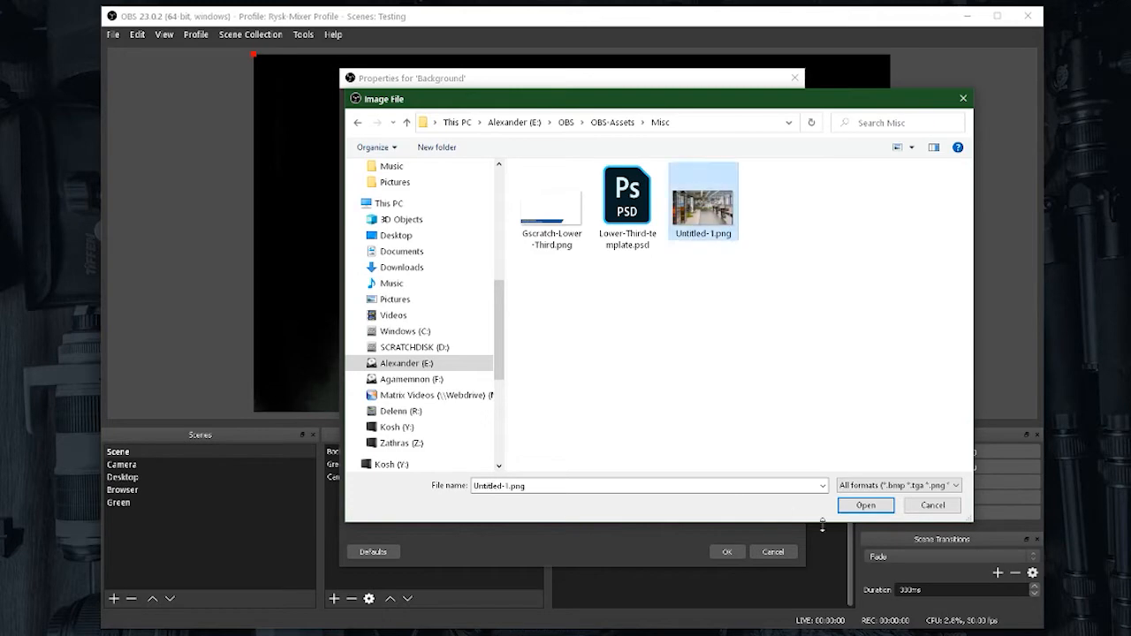
click(861, 506)
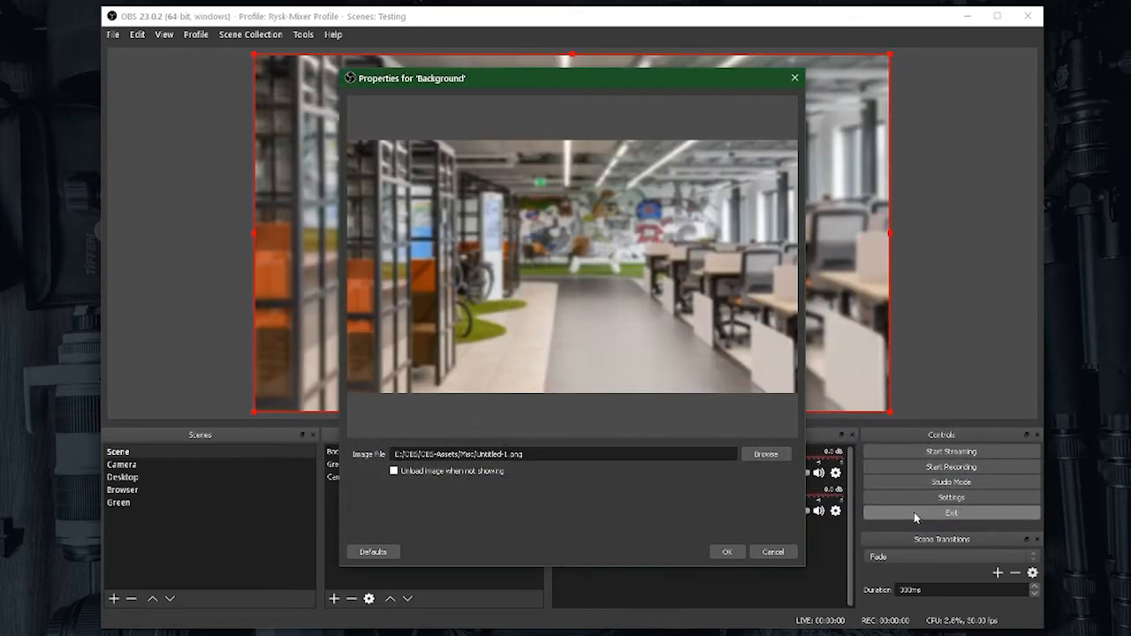
click(724, 552)
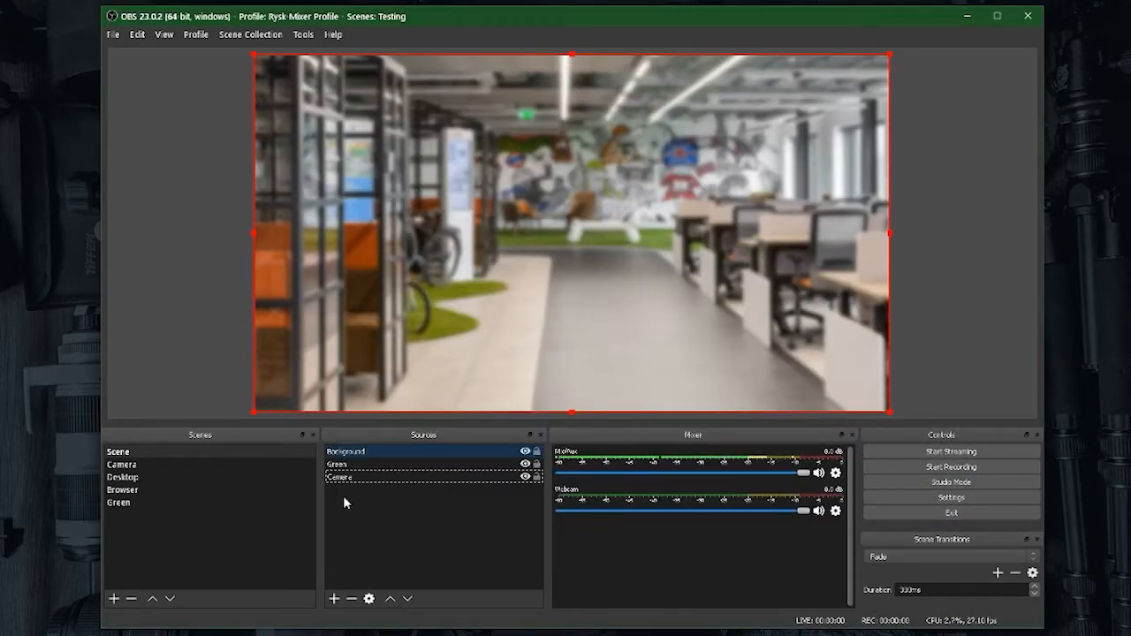
drag(357, 455, 354, 486)
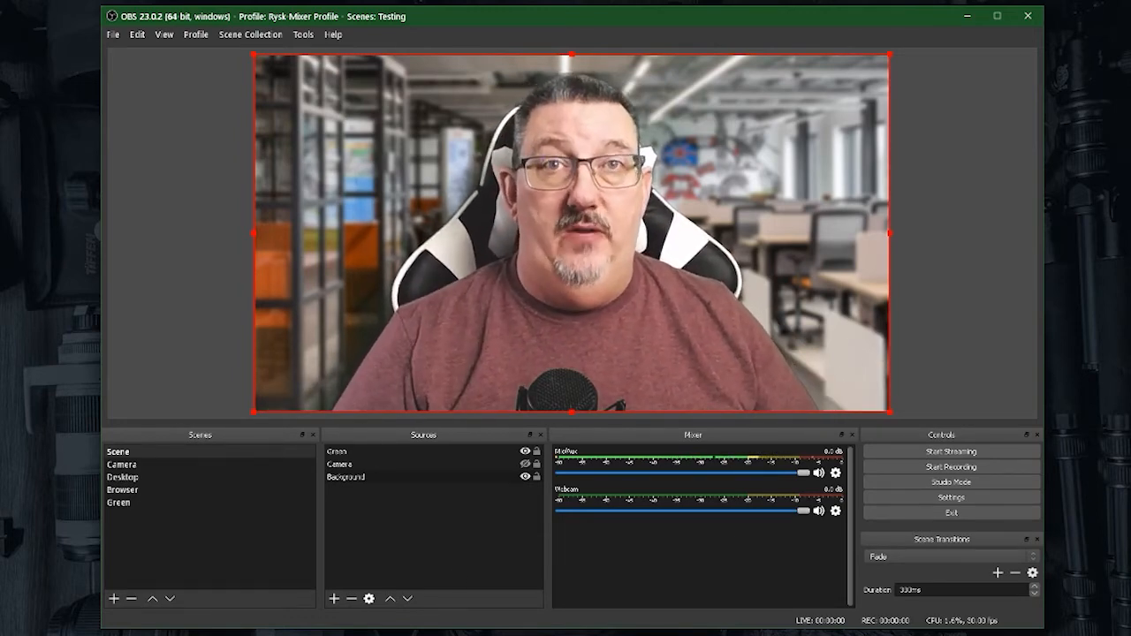
Add a second image source named background, using the JPG of the astronaut on the moon from the Pictures folder
click(342, 598)
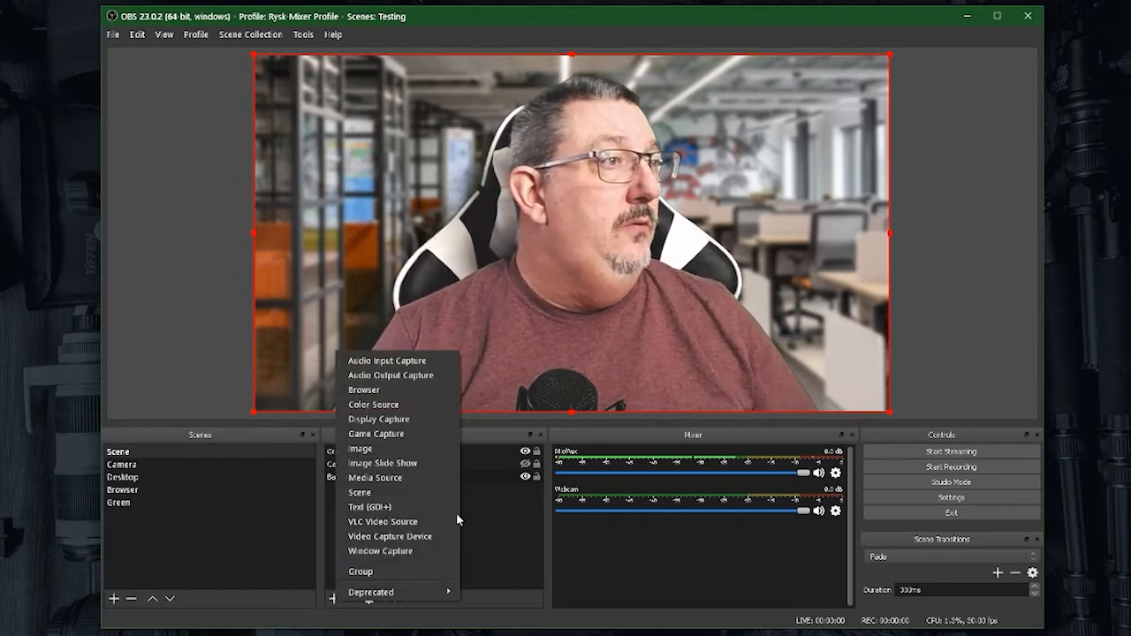
click(403, 447)
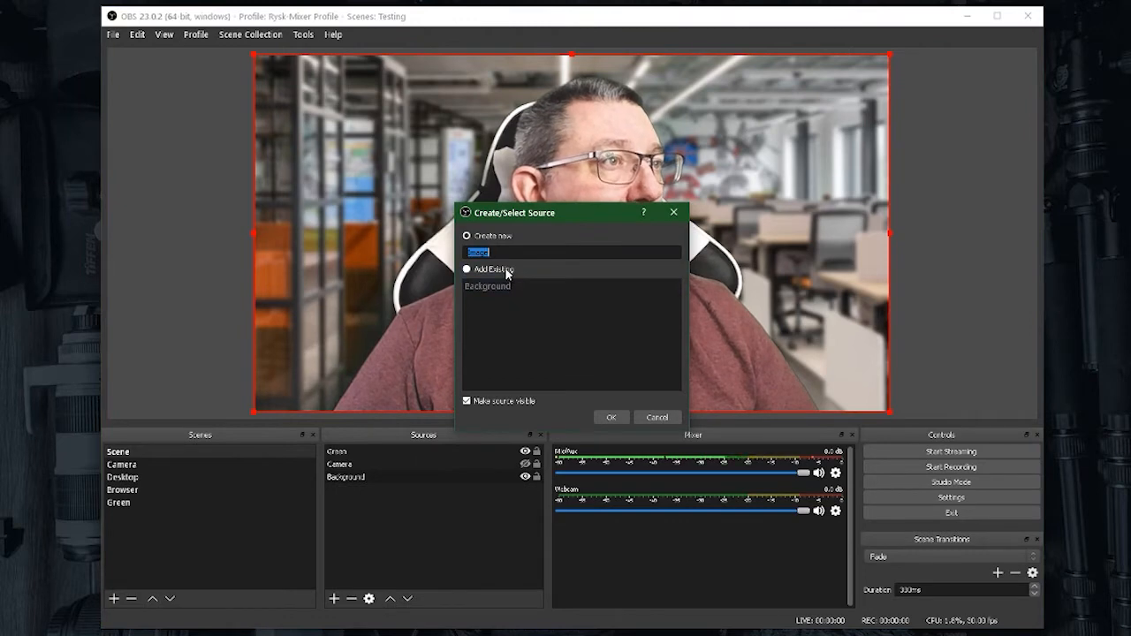
text(backg)
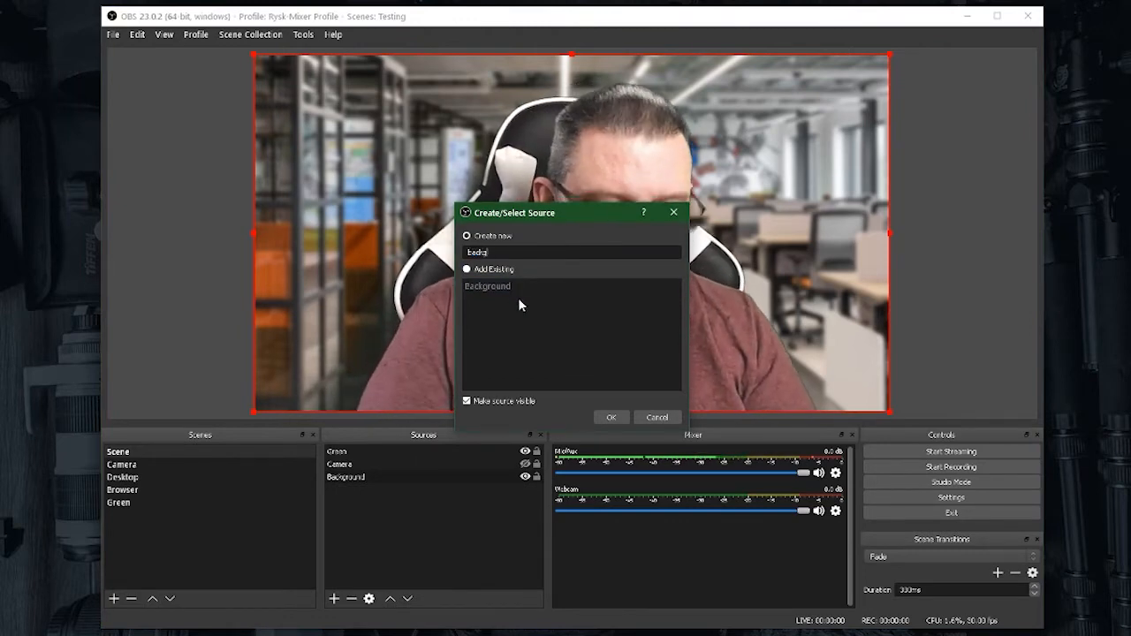
text(round)
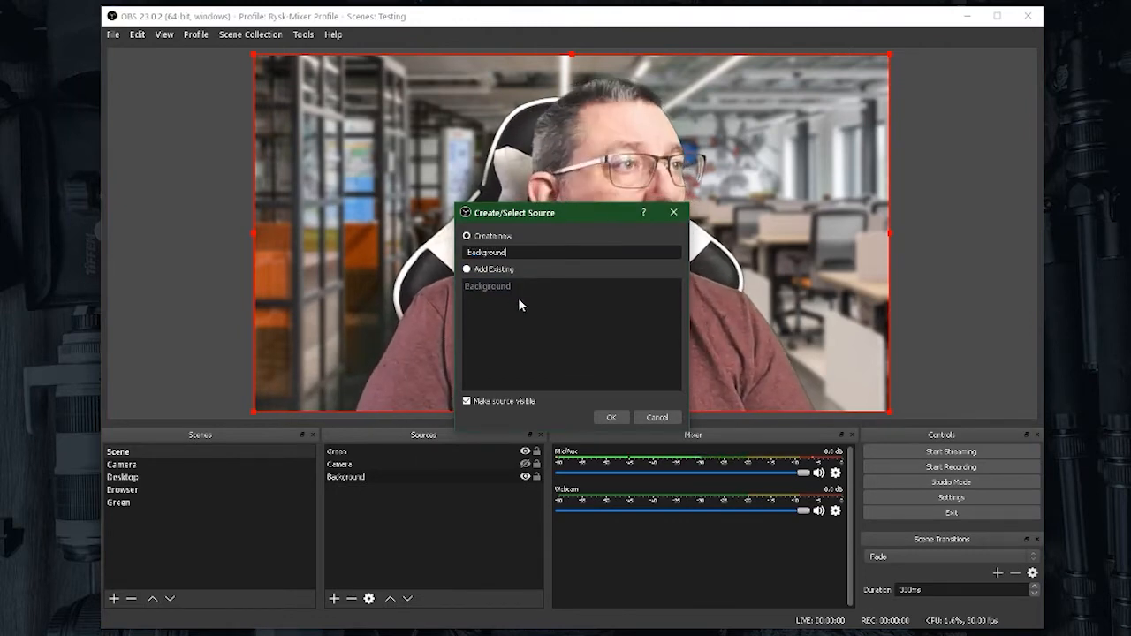
click(613, 417)
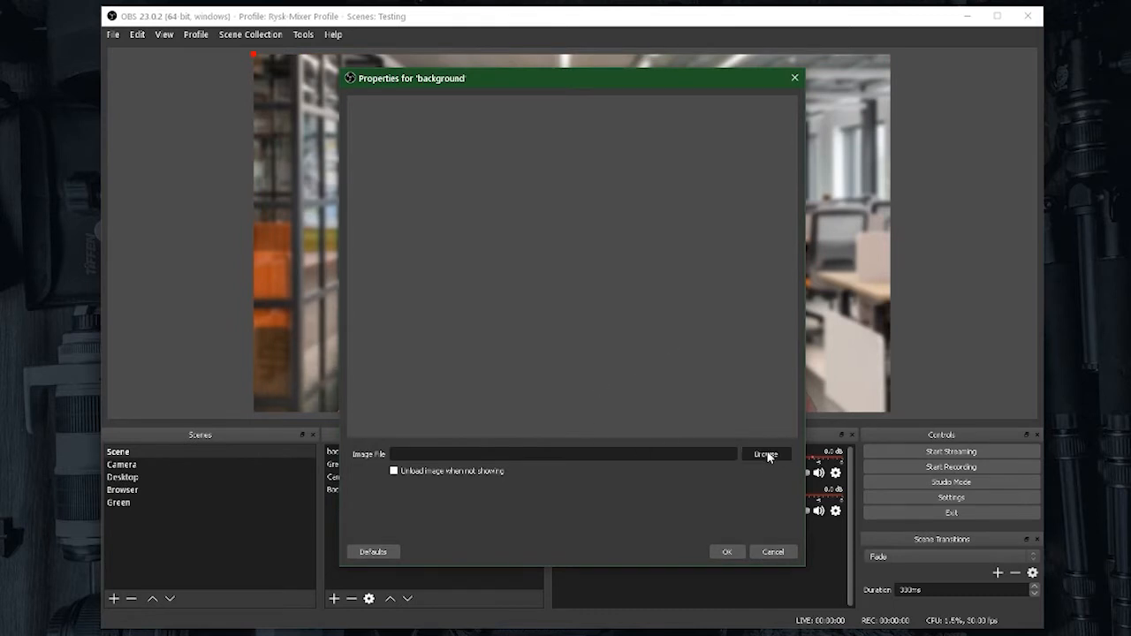
click(766, 455)
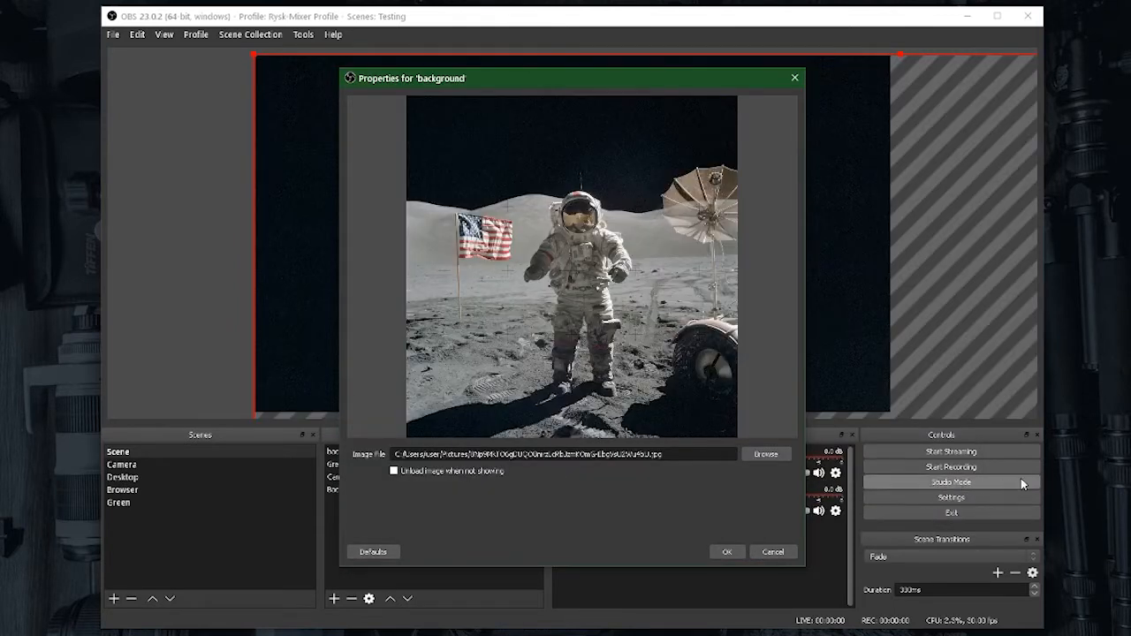
click(733, 552)
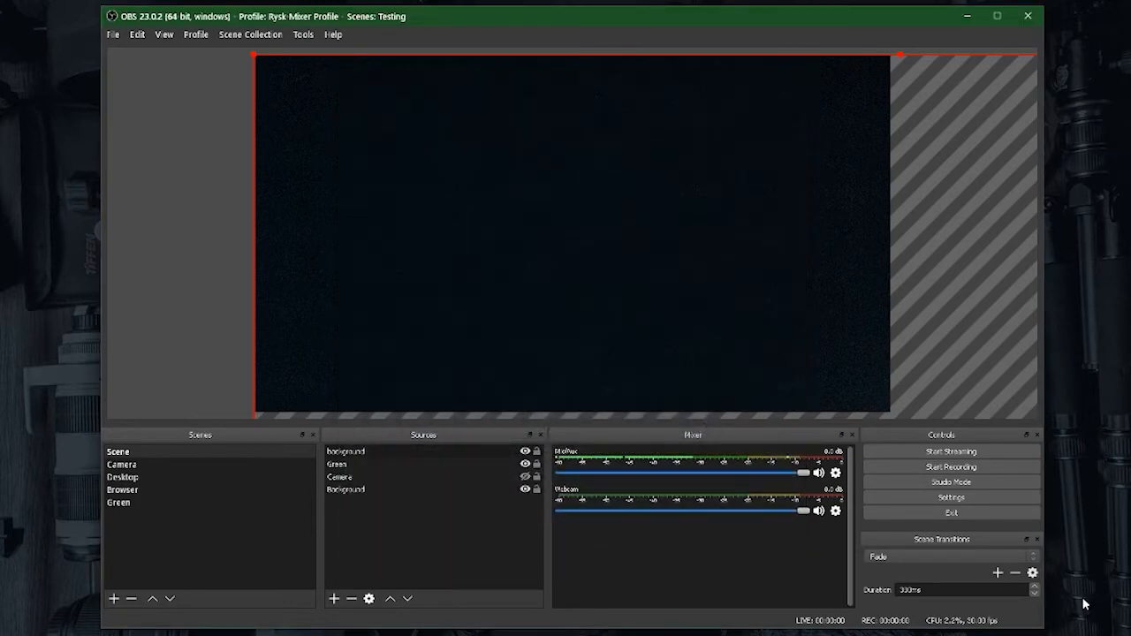
Shift the astronaut image roughly to the middle of the canvas and place its source between Camera and the office Background source
drag(256, 57, 423, 71)
click(361, 453)
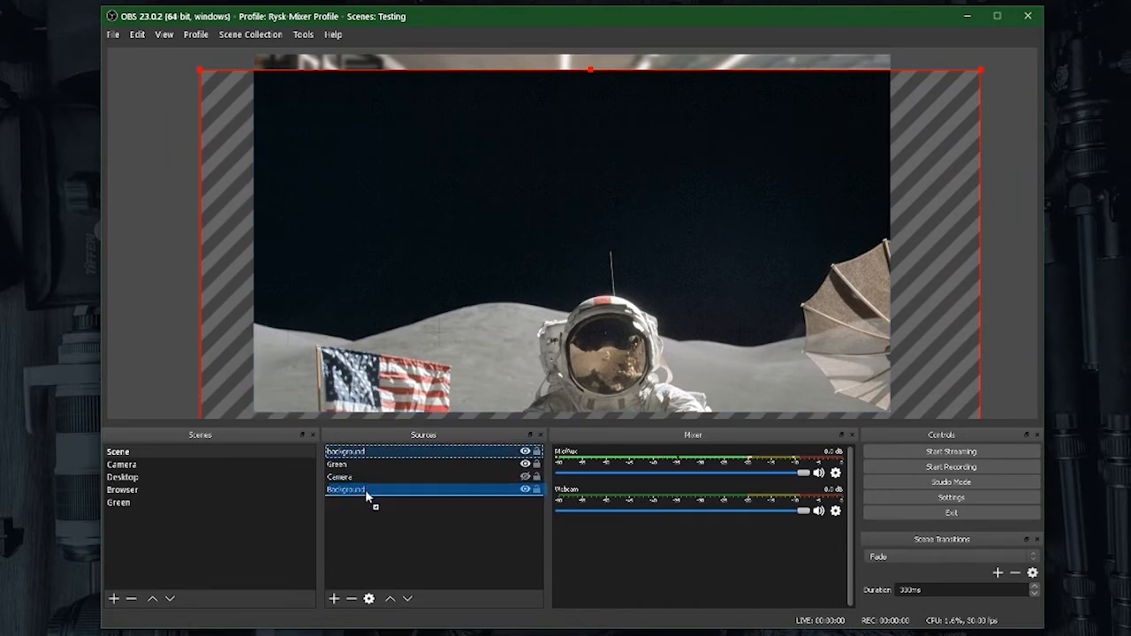
drag(366, 492, 366, 485)
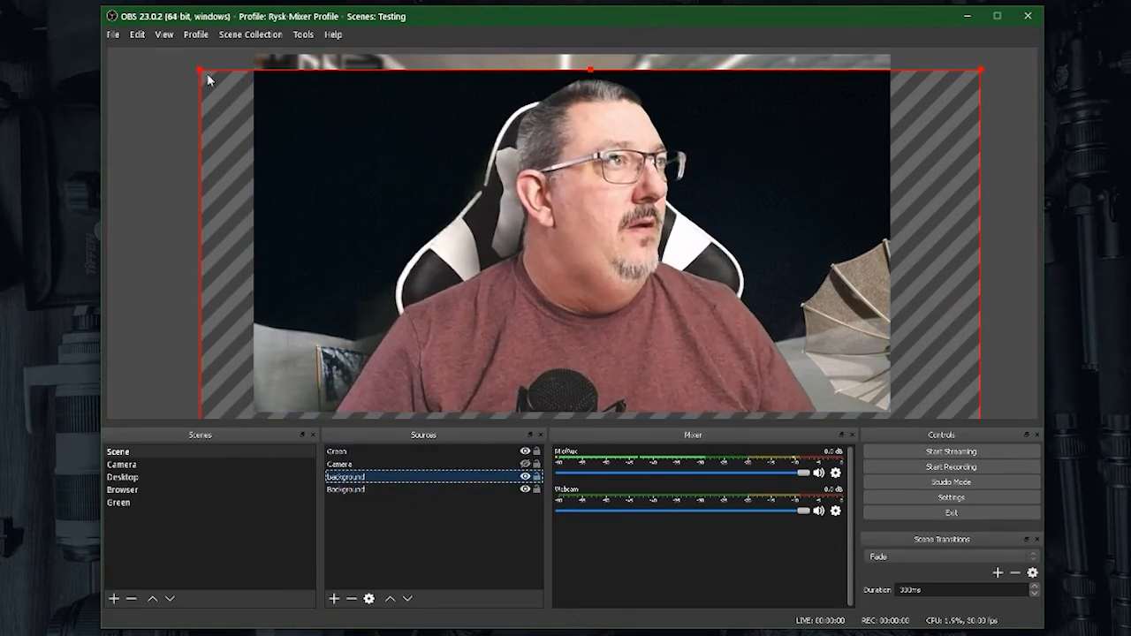
Resize and reposition the astronaut image to cover the whole canvas, with the flag and dish antenna on either side of the presenter
drag(209, 80, 337, 212)
drag(602, 301, 326, 213)
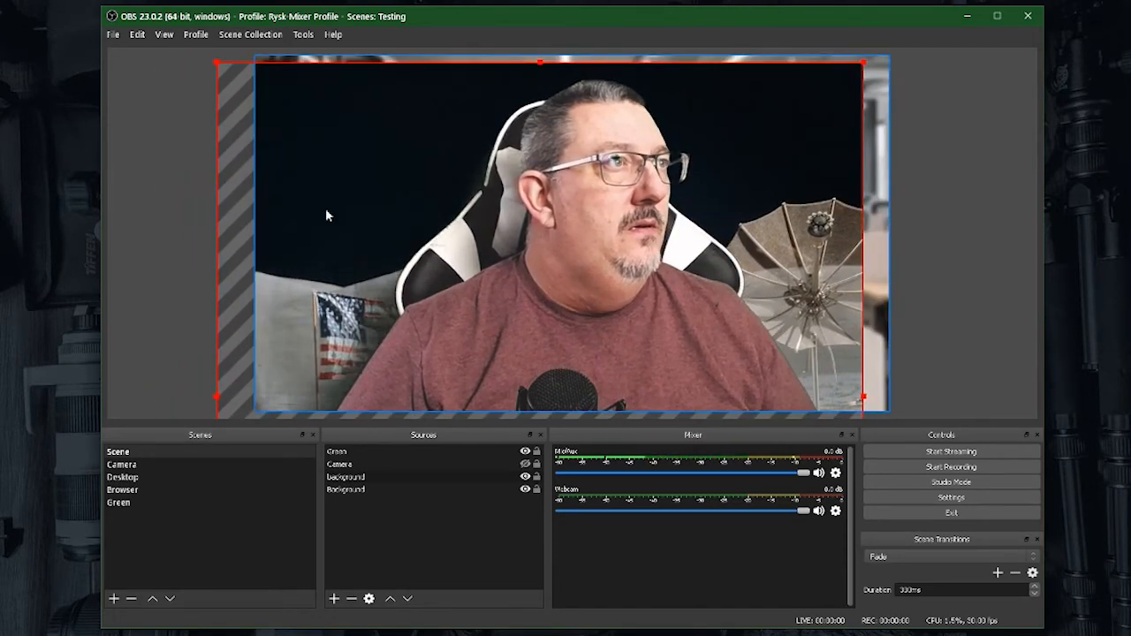
drag(218, 63, 486, 308)
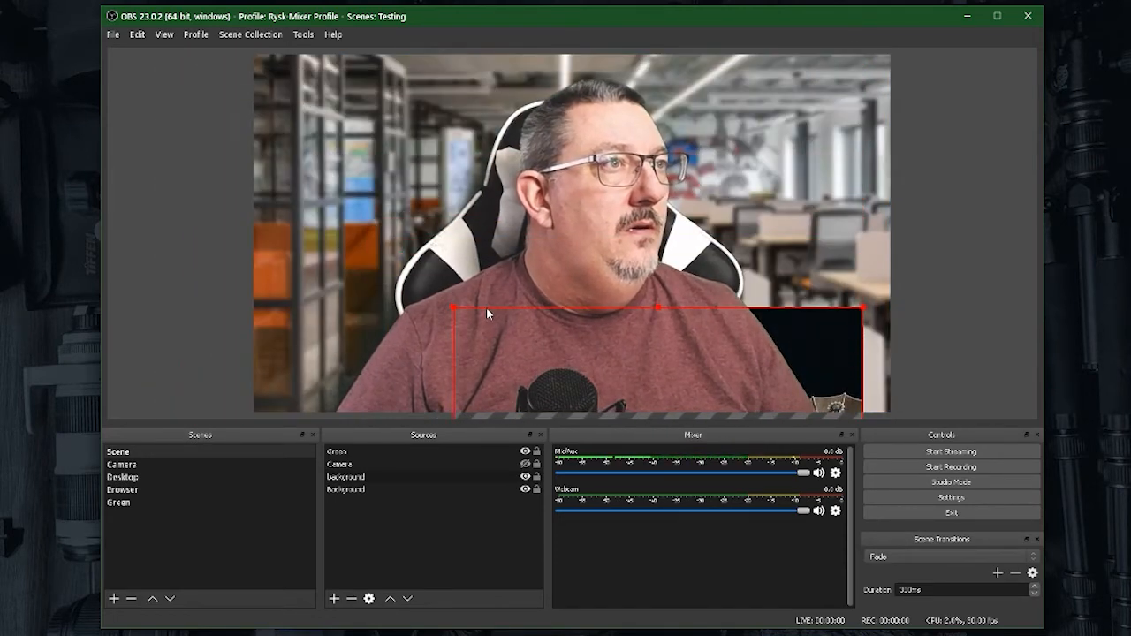
drag(668, 319, 463, 168)
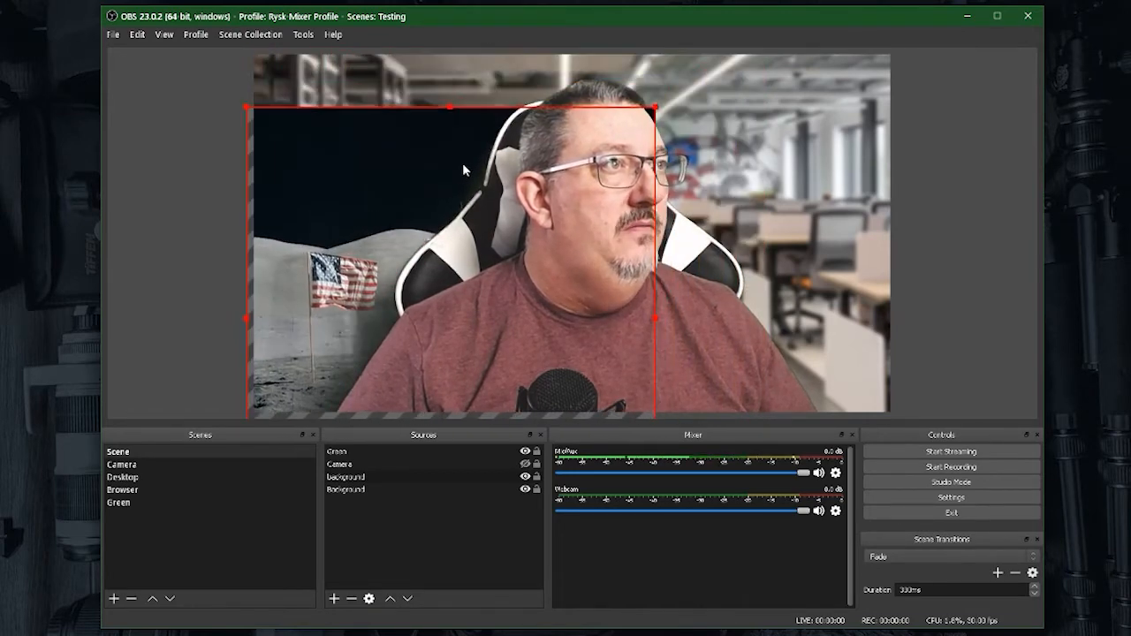
drag(655, 112, 908, 48)
drag(407, 208, 386, 315)
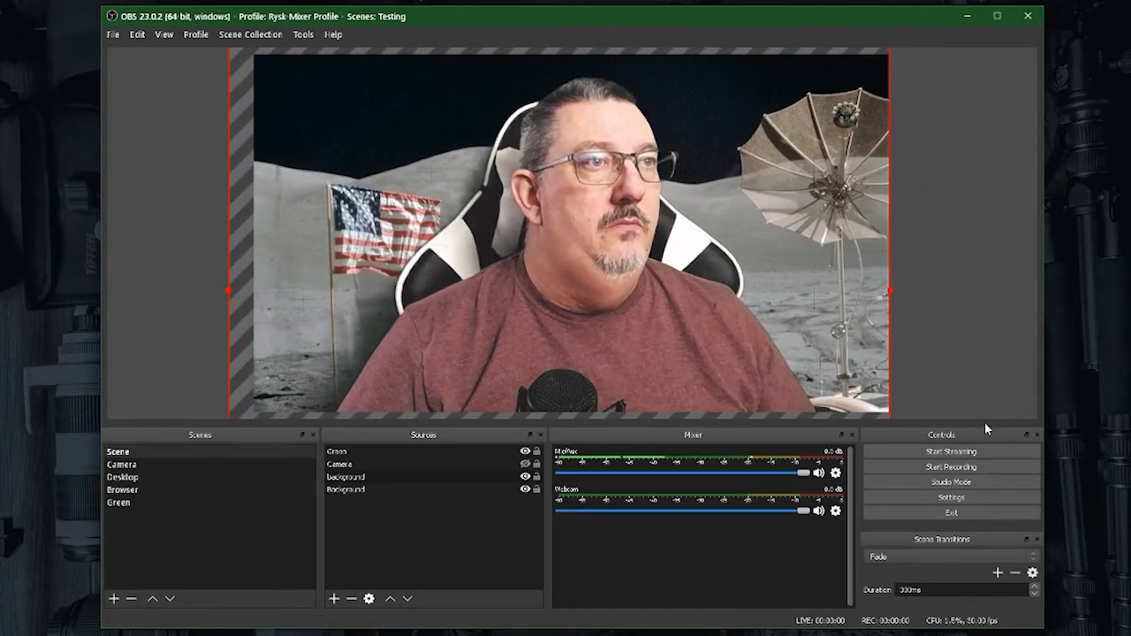
click(976, 389)
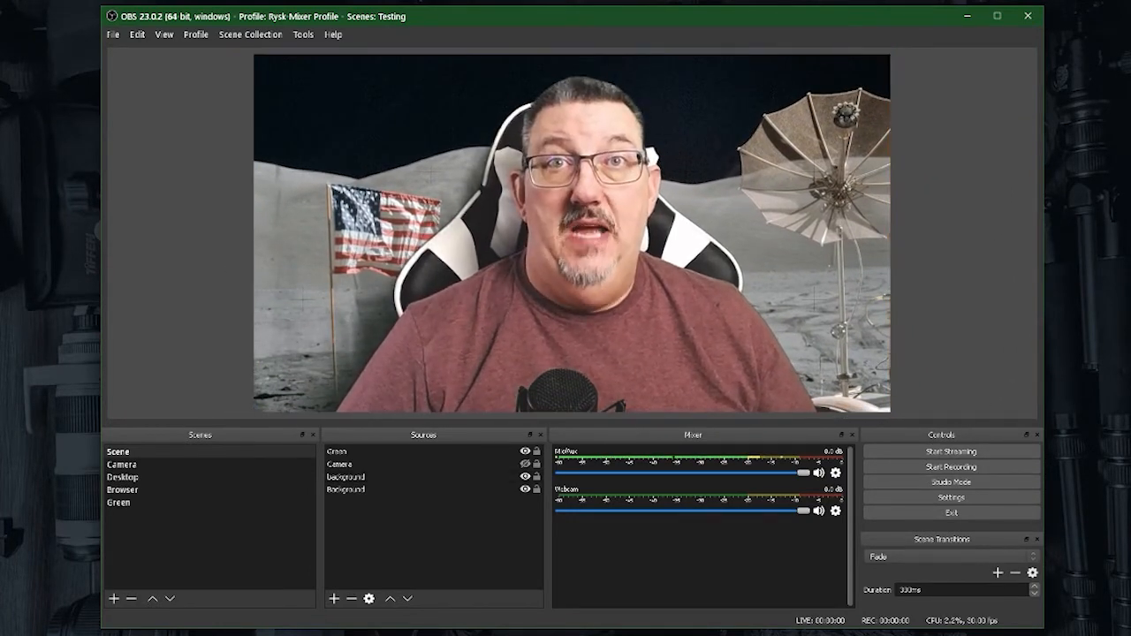